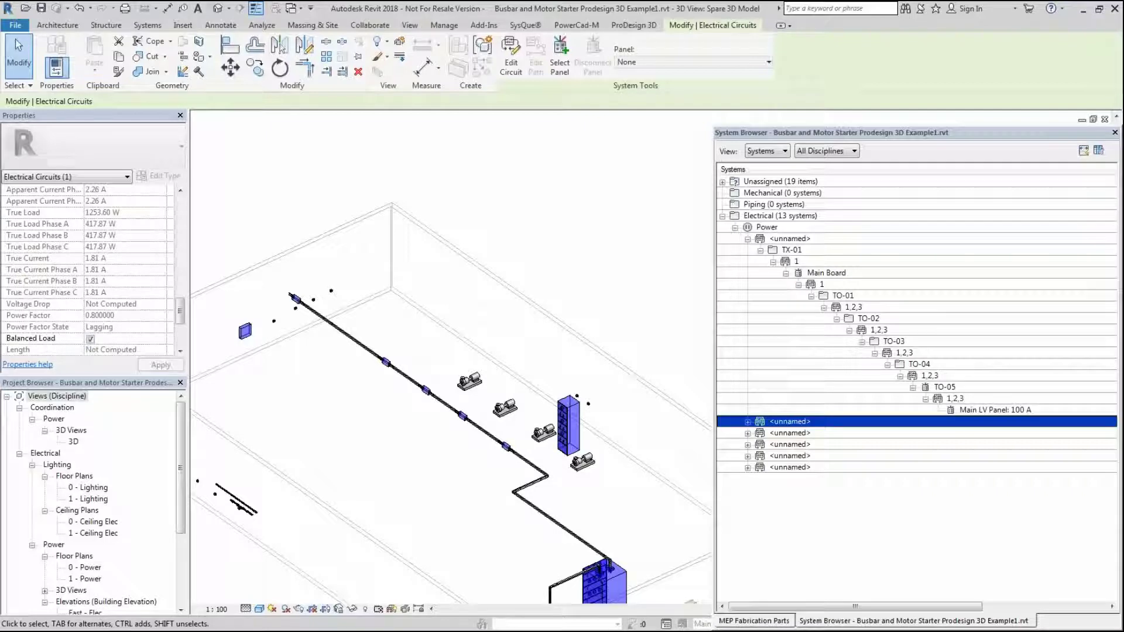
# - Switch to the ProDesign 3D tab and open its Project Settings
pyautogui.click(635, 26)
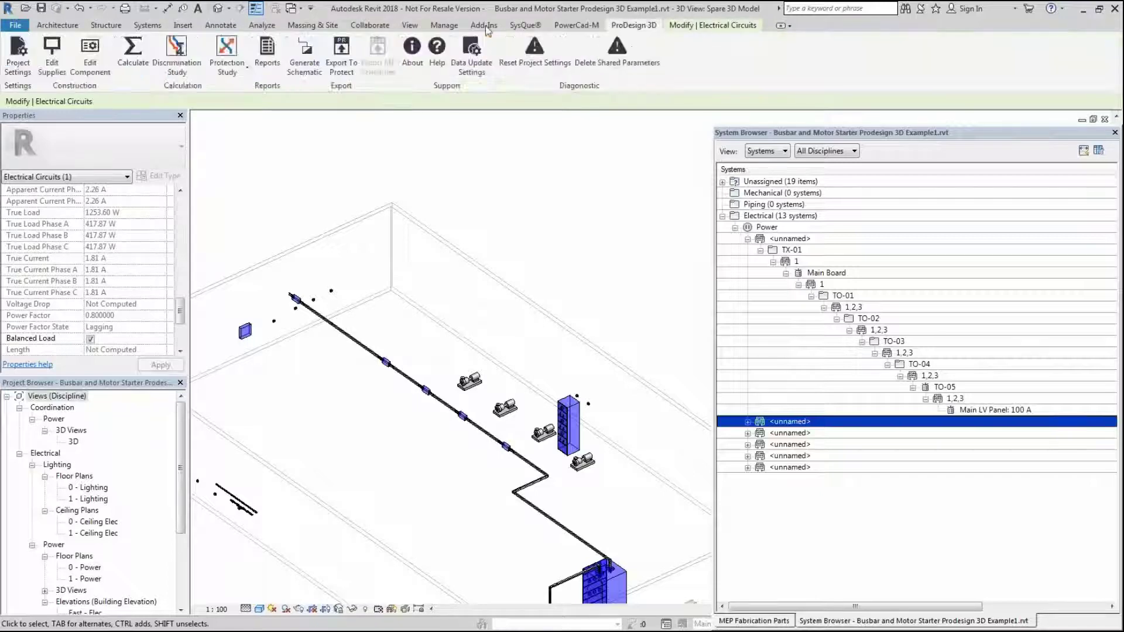
pyautogui.click(18, 69)
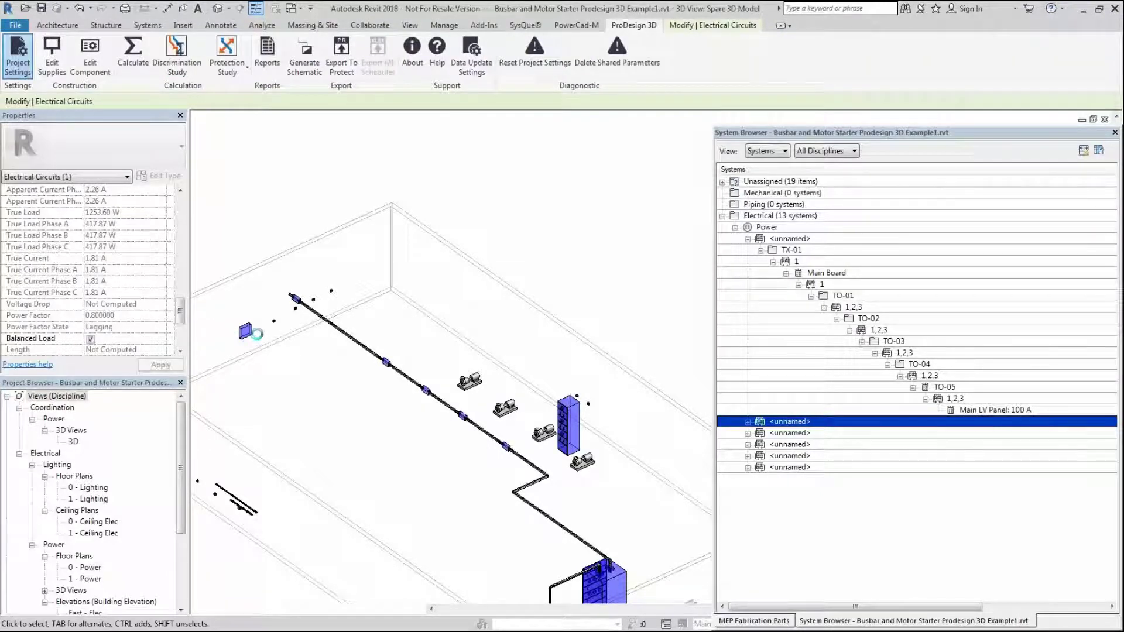
# - Go to the Revit Mappings load type list and select the Motor classification
pyautogui.click(304, 296)
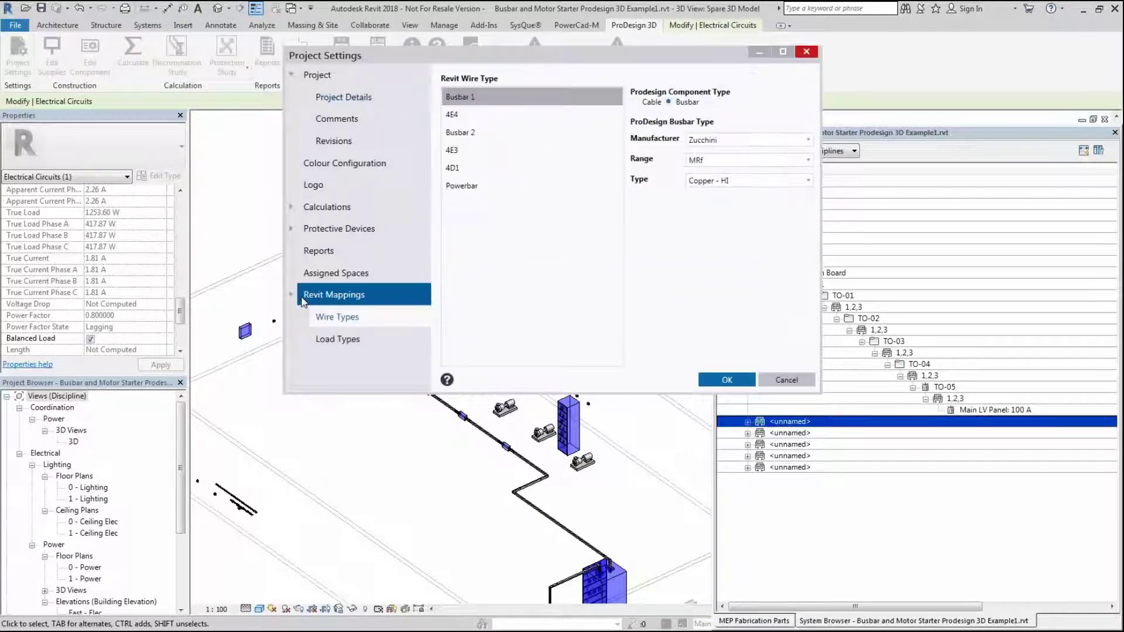
pyautogui.click(348, 339)
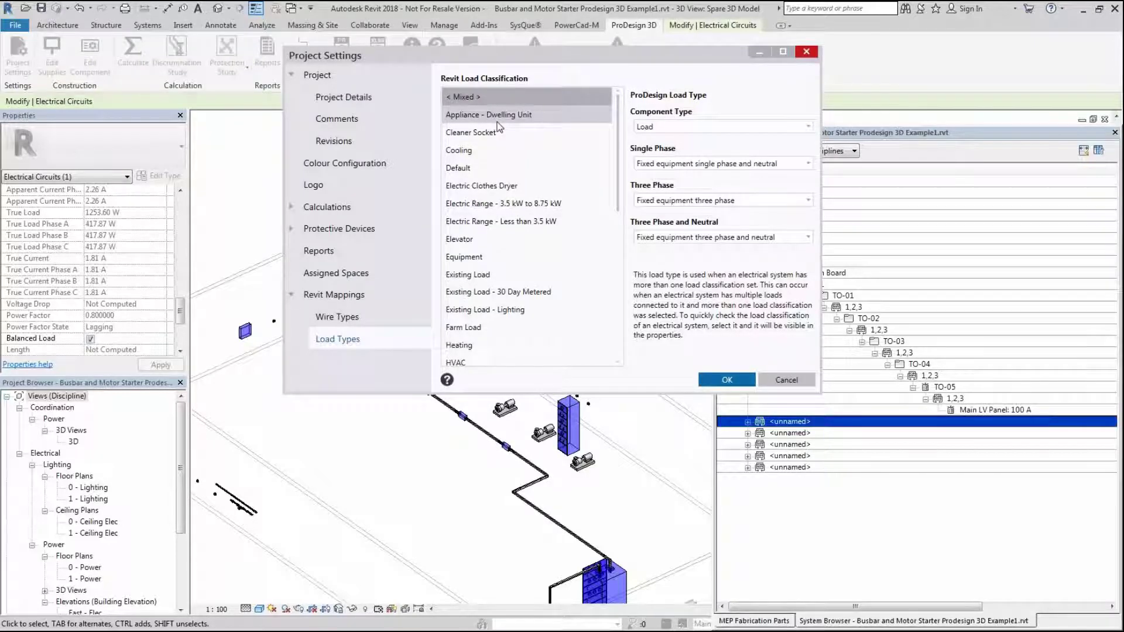
pyautogui.click(476, 151)
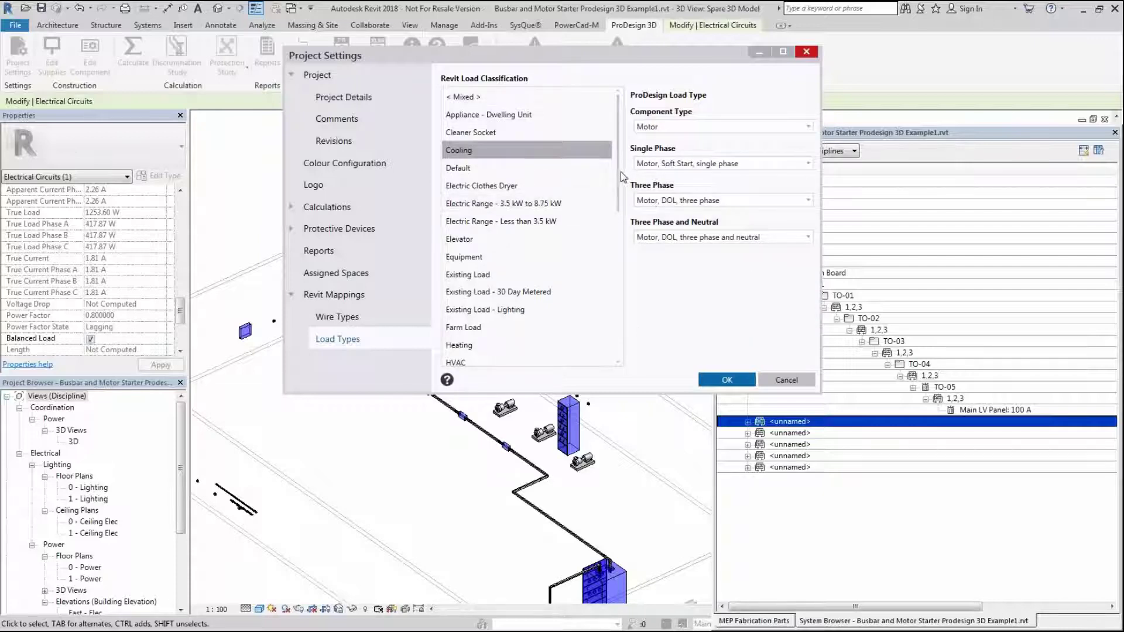
pyautogui.moveTo(619, 172); pyautogui.dragTo(625, 279)
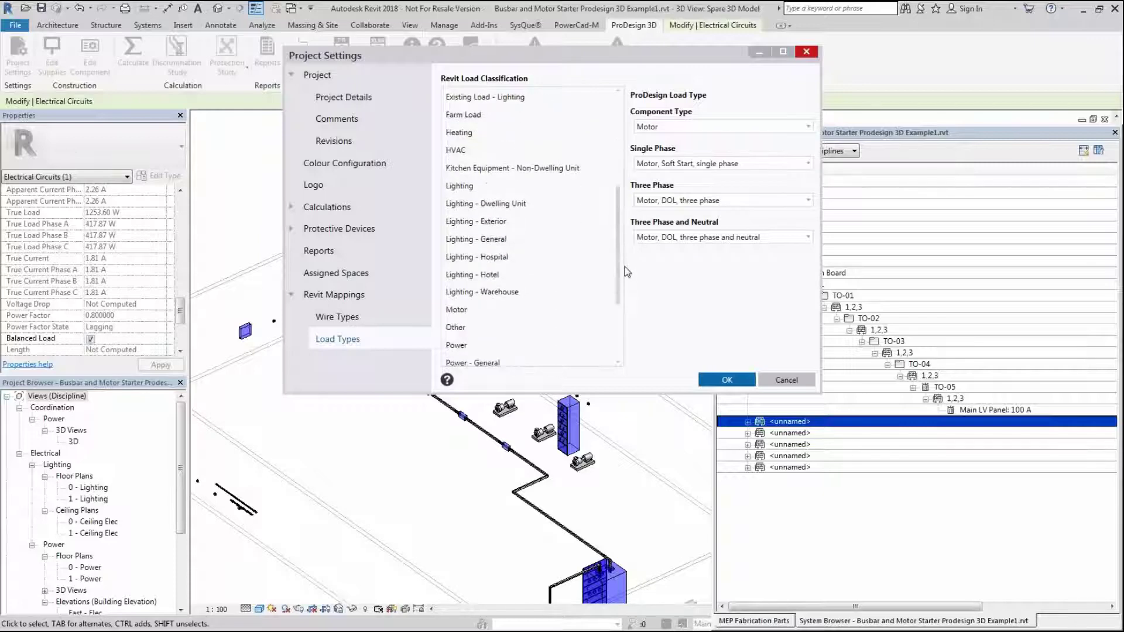
pyautogui.click(484, 315)
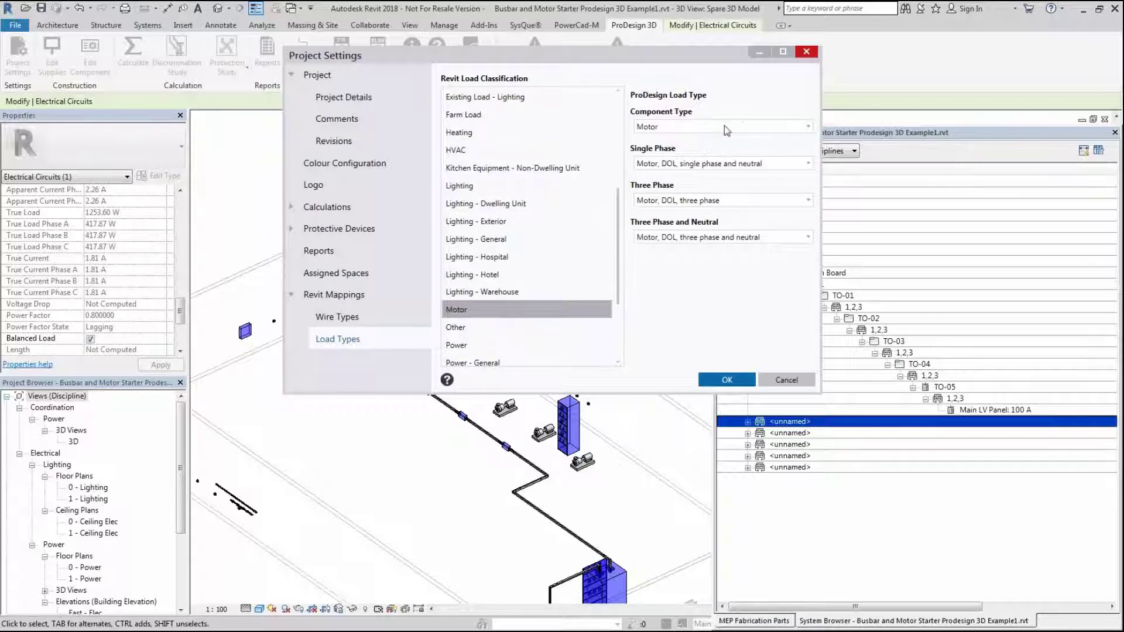
# - Keep Motor and DOL single phase, set three phase to Motor, Soft Start, three phase, then save
pyautogui.click(770, 125)
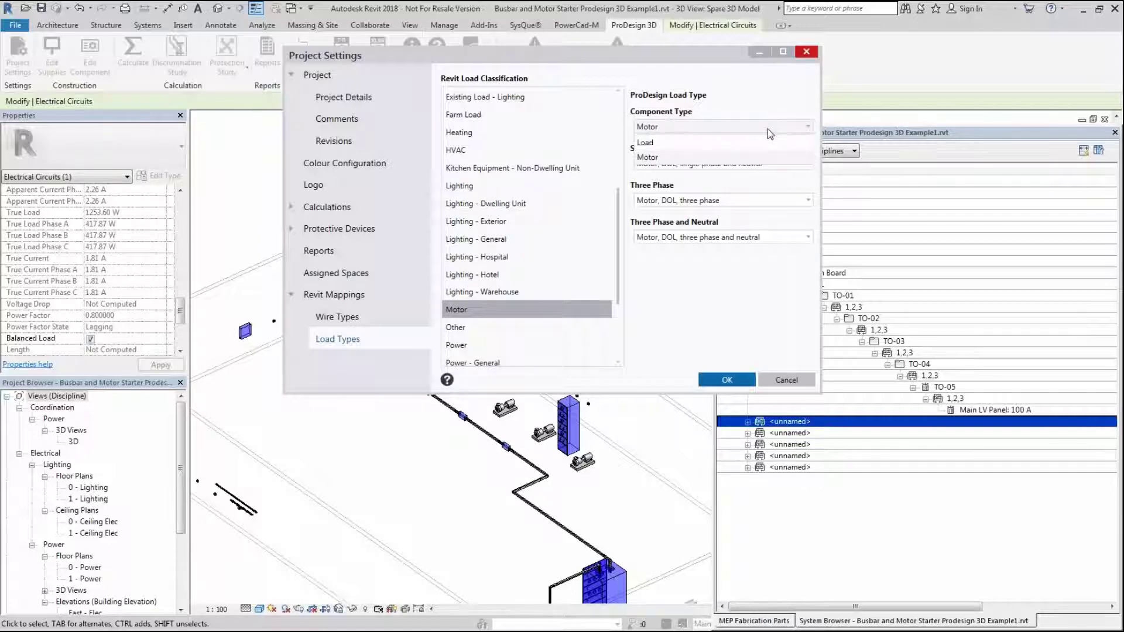
pyautogui.click(767, 129)
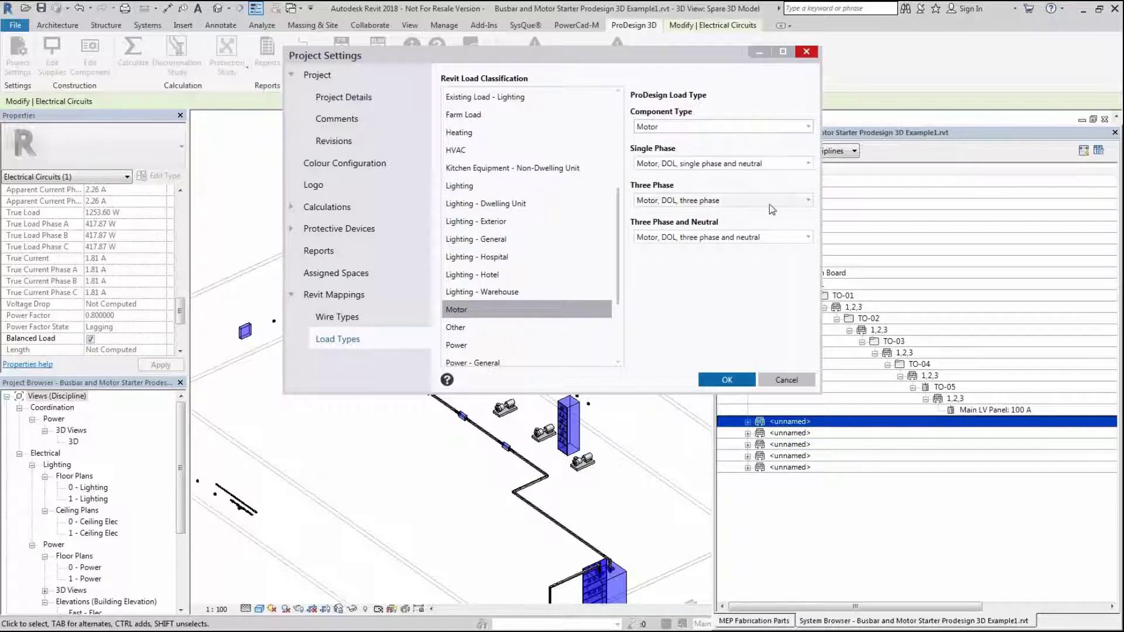
pyautogui.click(778, 165)
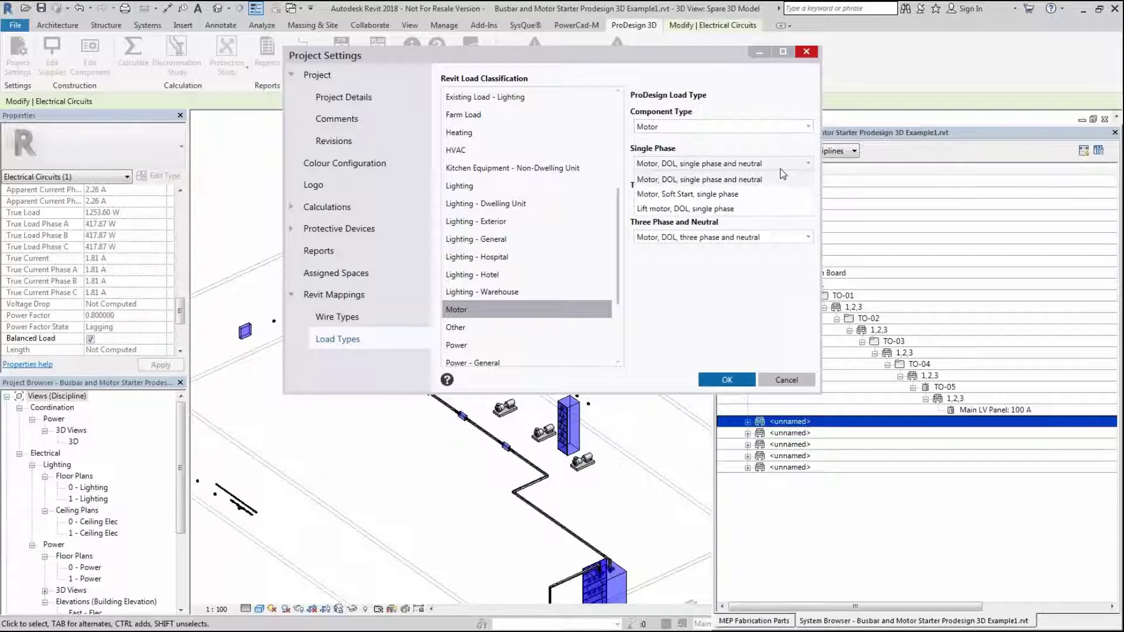
pyautogui.click(781, 178)
pyautogui.click(782, 202)
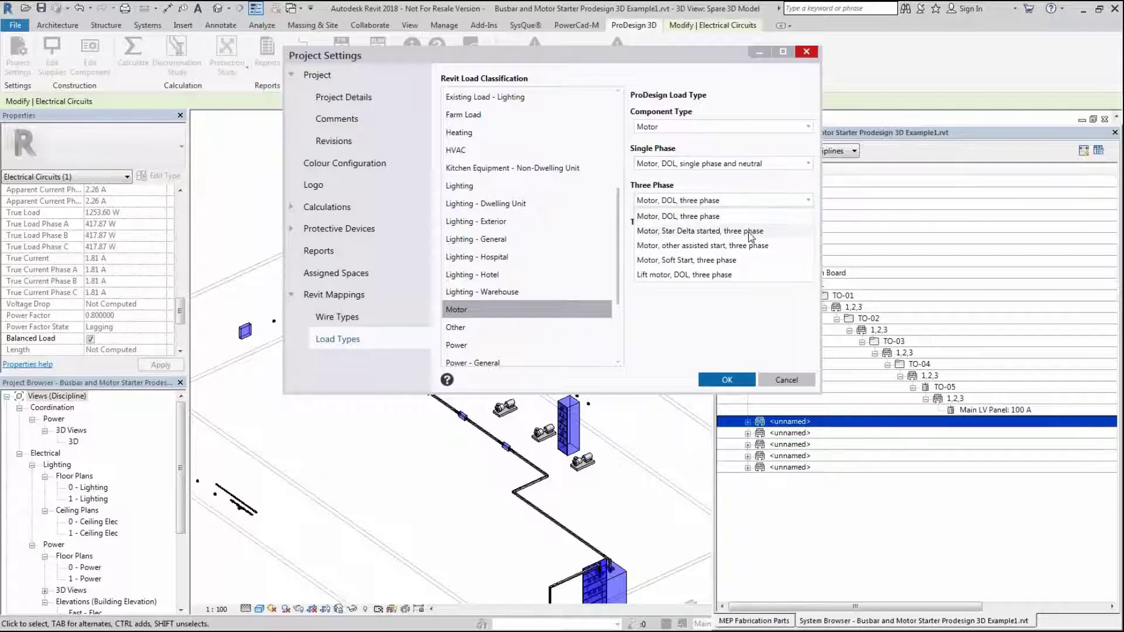
pyautogui.click(736, 261)
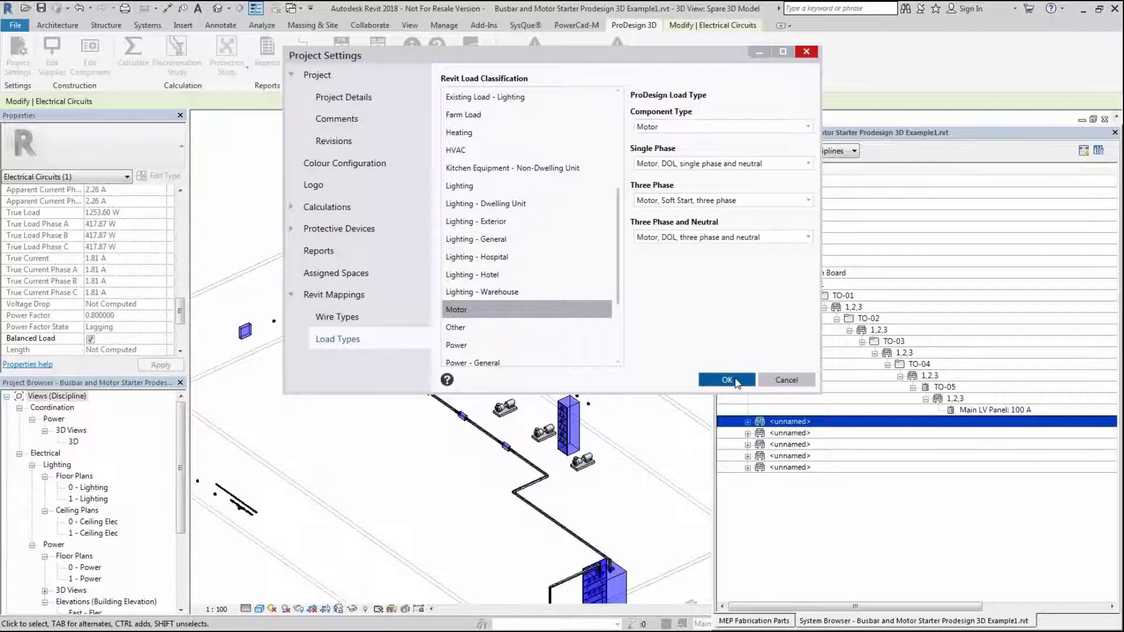
pyautogui.click(735, 381)
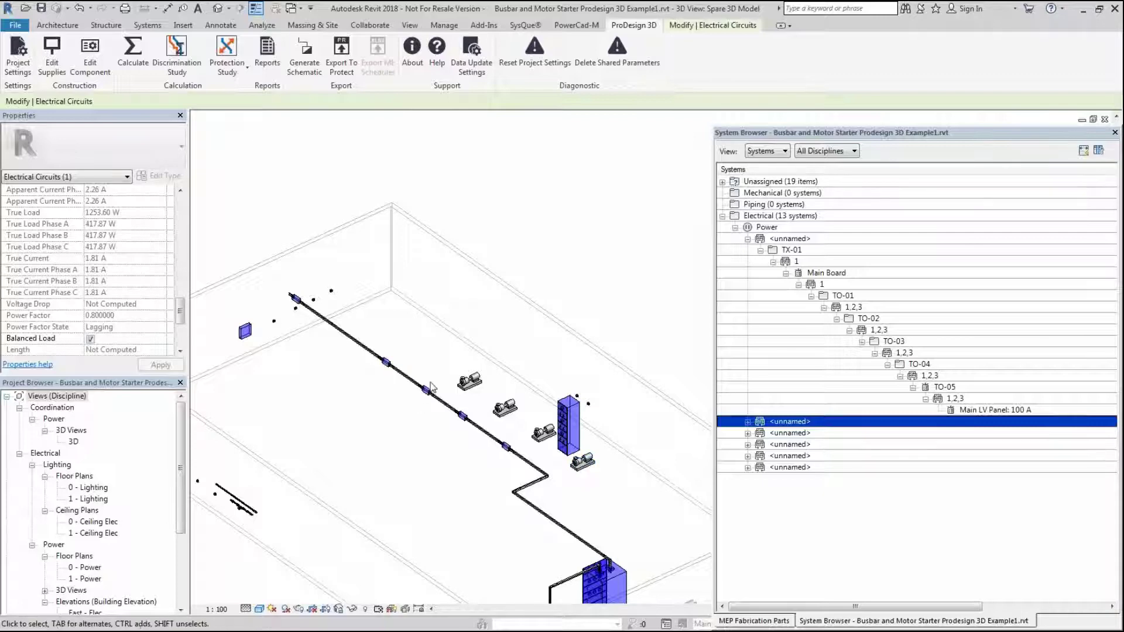
# - Create a power circuit for the centrifugal pump fed from tap-off TO-04
pyautogui.click(465, 386)
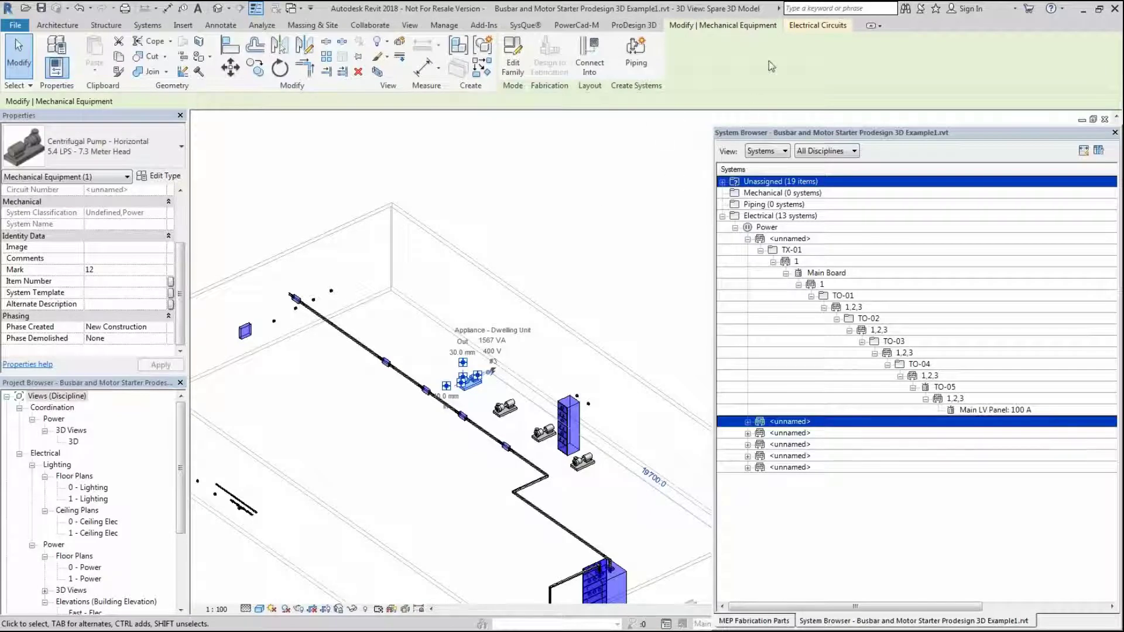
pyautogui.click(814, 26)
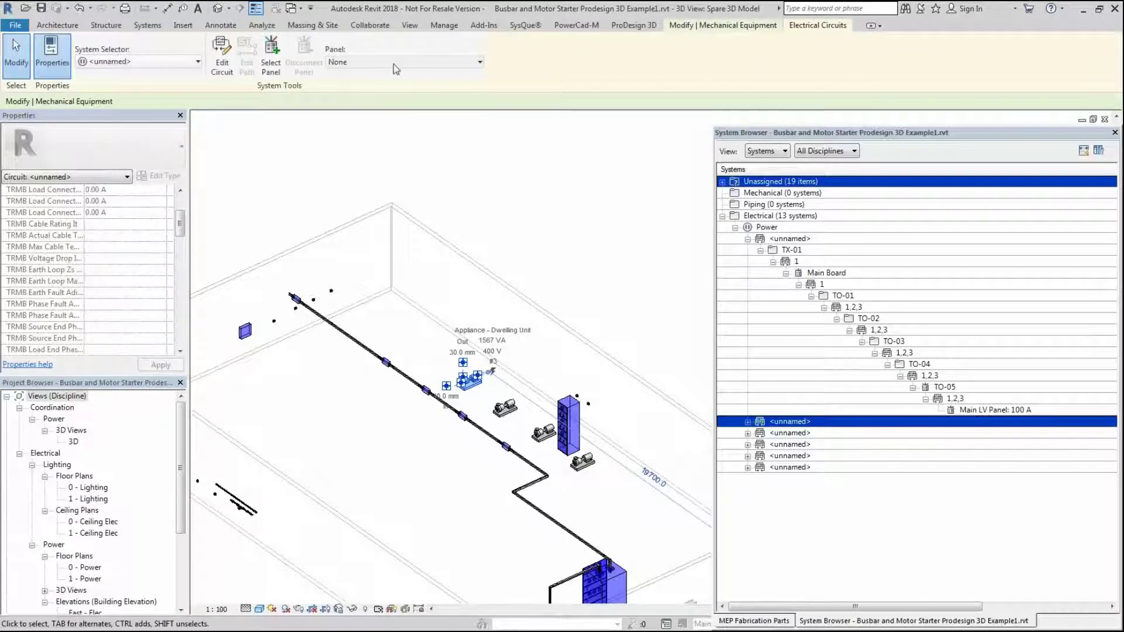
pyautogui.click(402, 62)
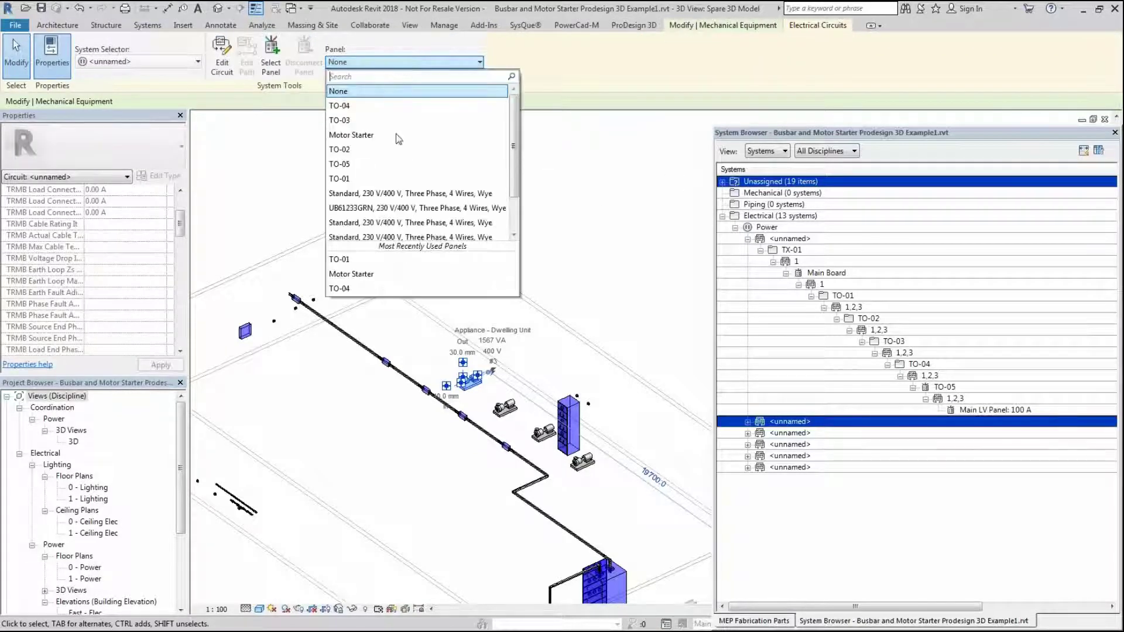
pyautogui.click(378, 106)
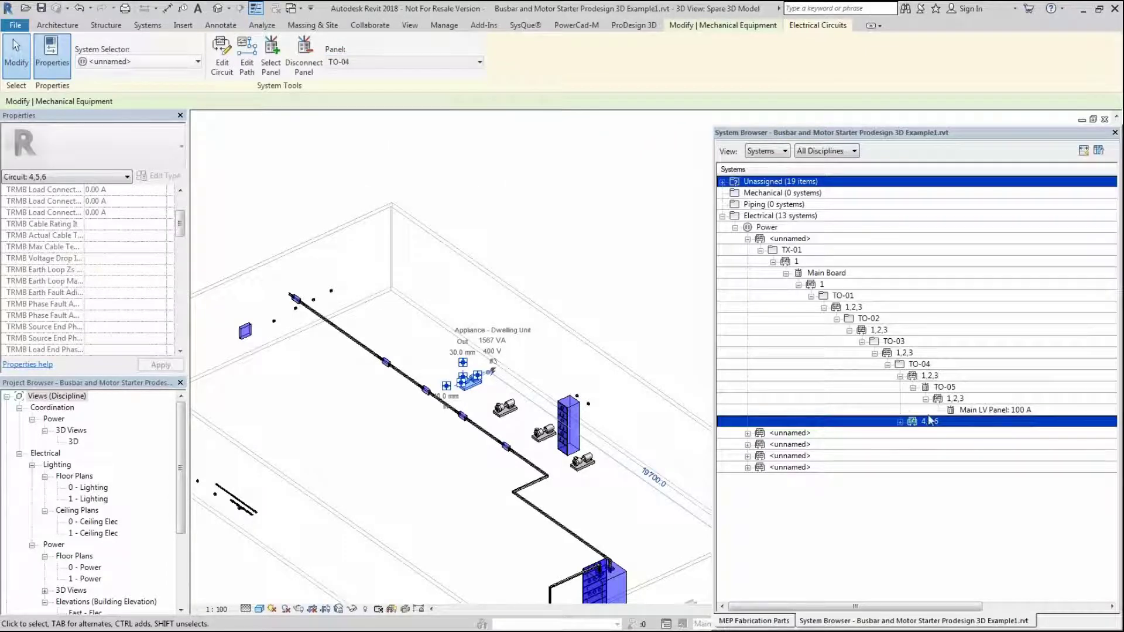
# - Expand circuit 4,5,6 in the System Browser and select its centrifugal pump
pyautogui.click(894, 422)
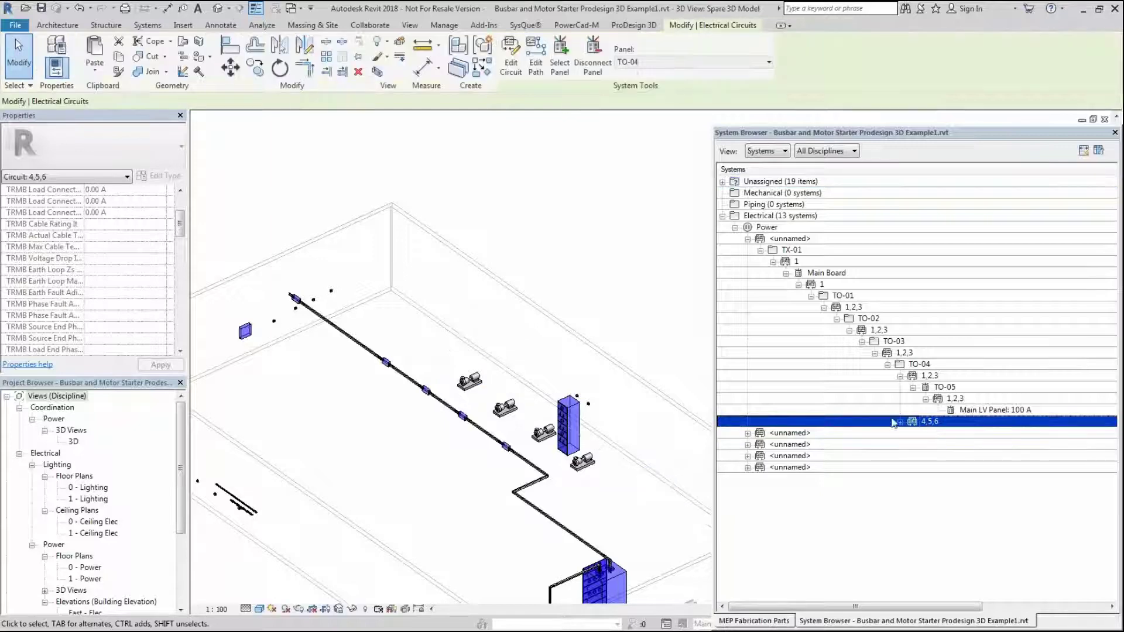
pyautogui.scroll(-5, 182, 234)
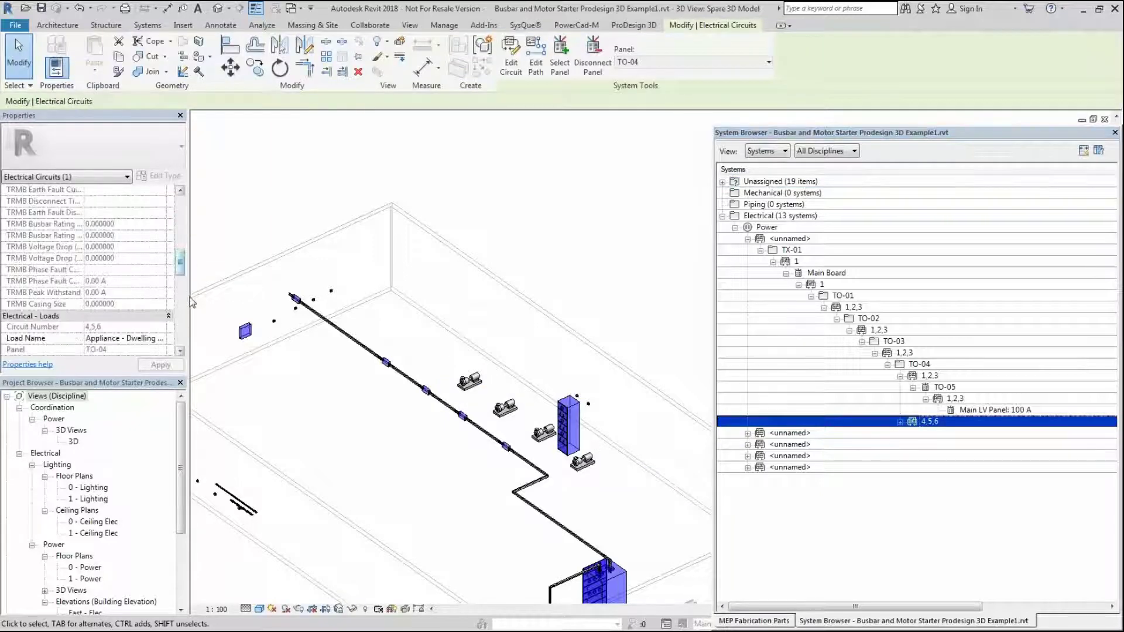
pyautogui.click(183, 294)
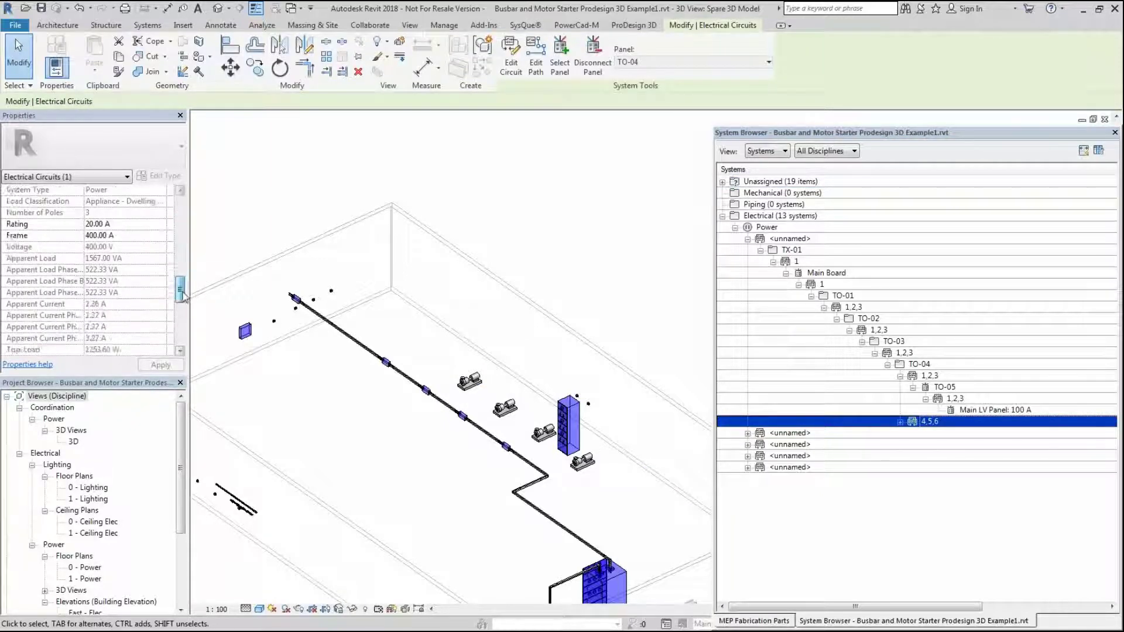
pyautogui.scroll(-5, 89, 298)
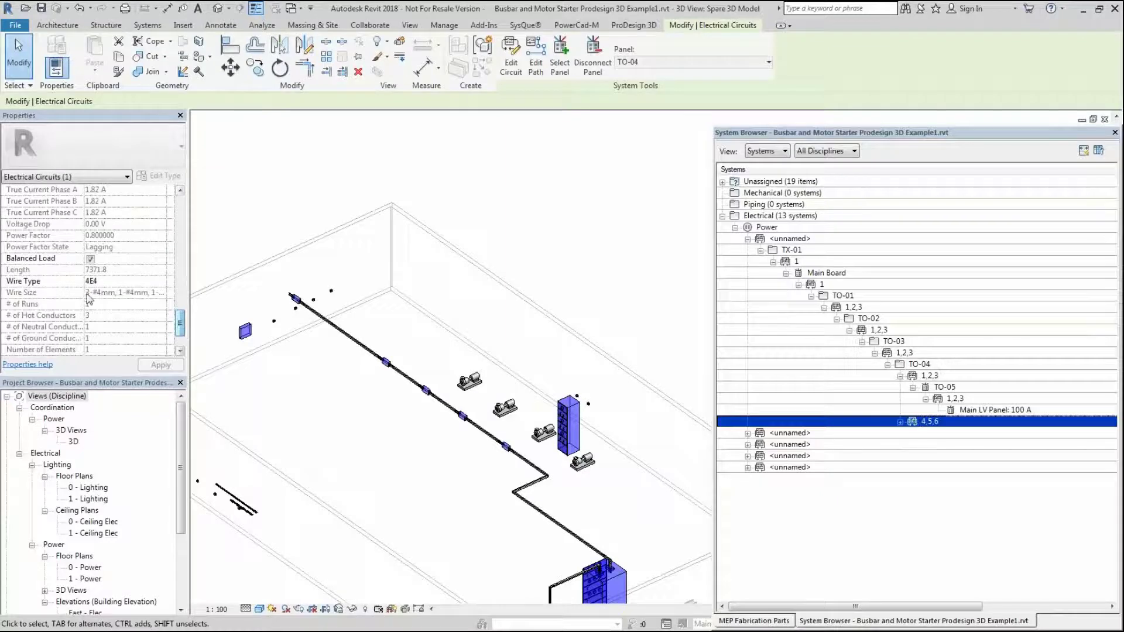
pyautogui.click(900, 422)
pyautogui.click(965, 433)
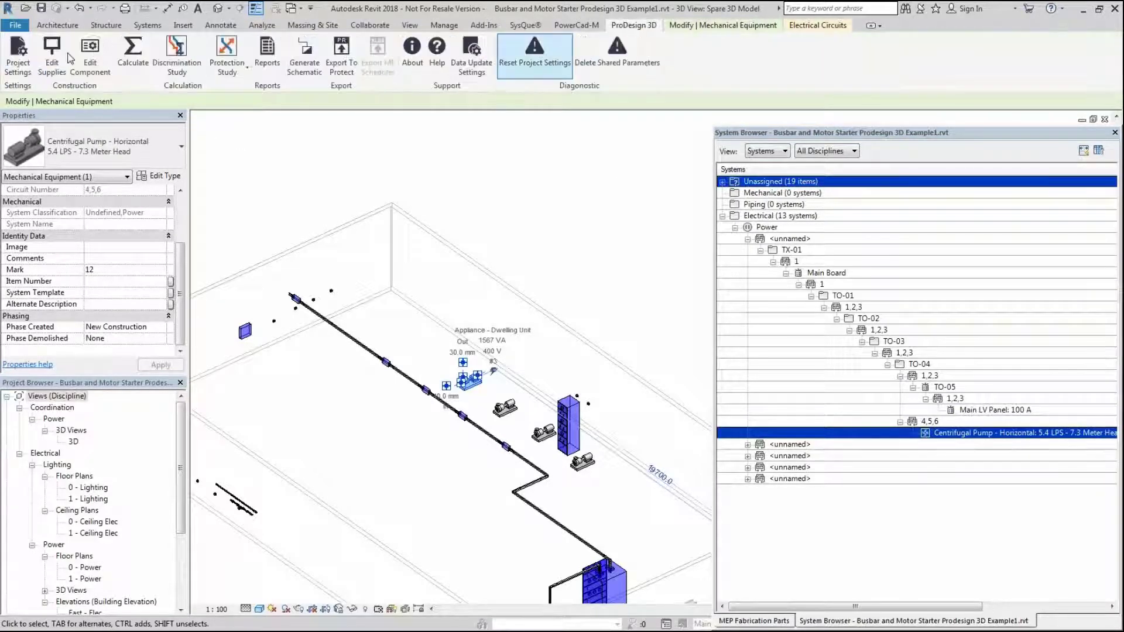
# - Review the circuit's cable, grouping and CPC settings, leaving the starter position as None
pyautogui.click(99, 59)
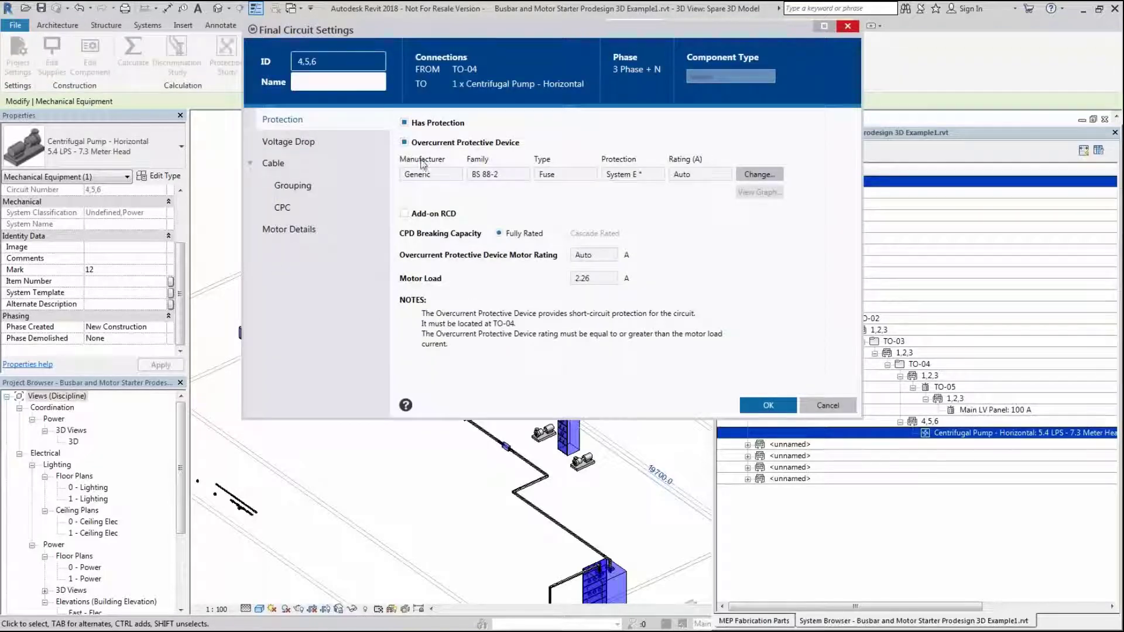
pyautogui.click(323, 163)
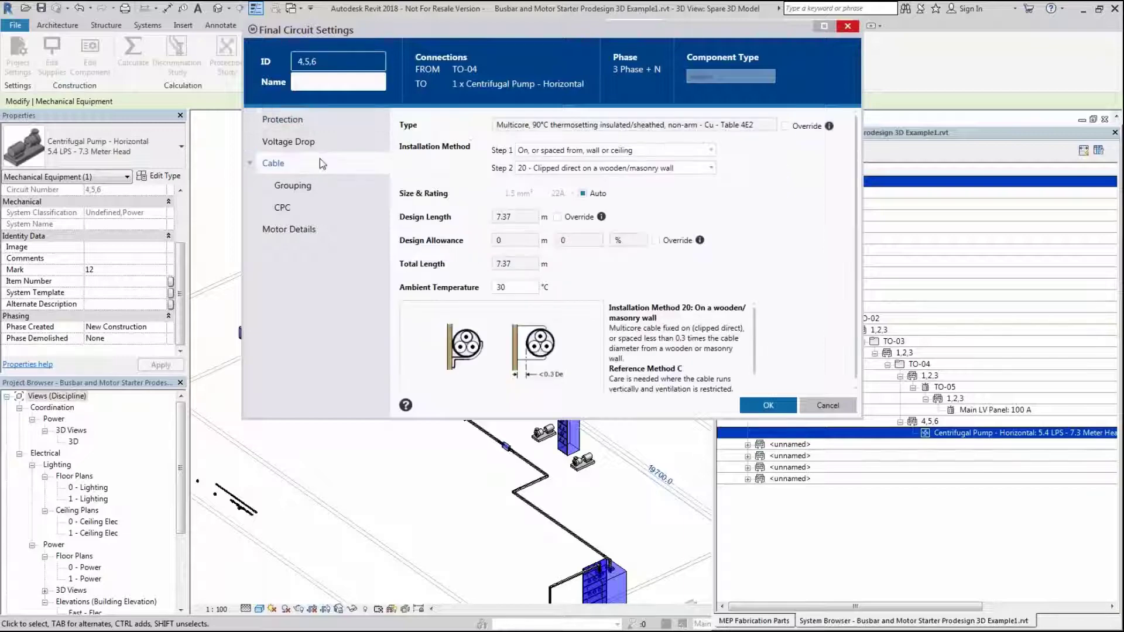
pyautogui.click(321, 193)
pyautogui.click(316, 208)
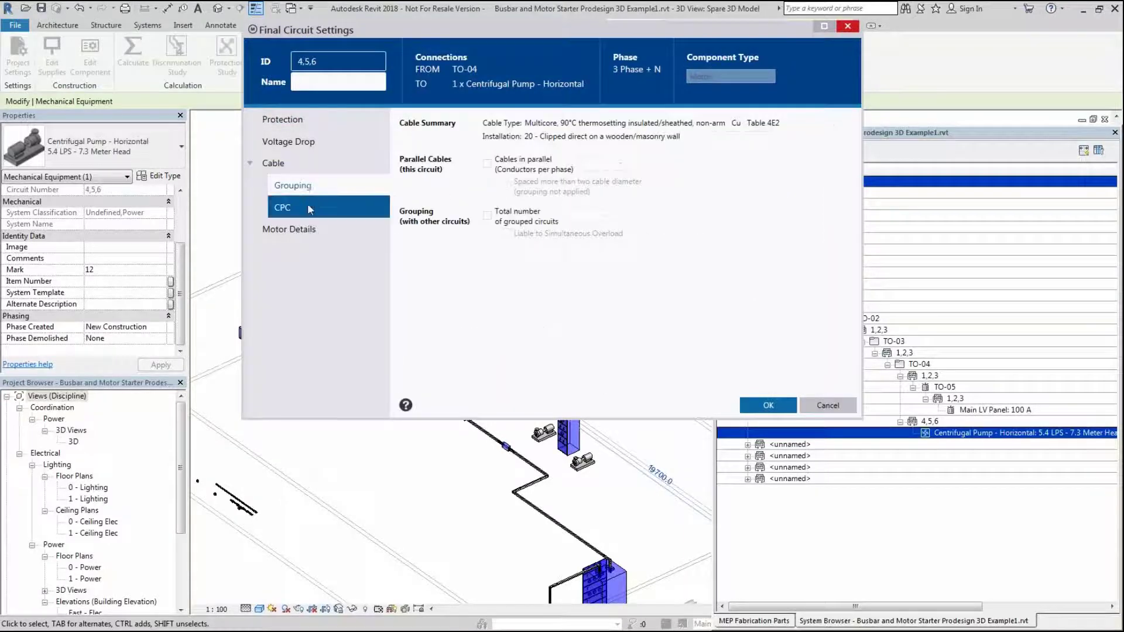
pyautogui.click(319, 230)
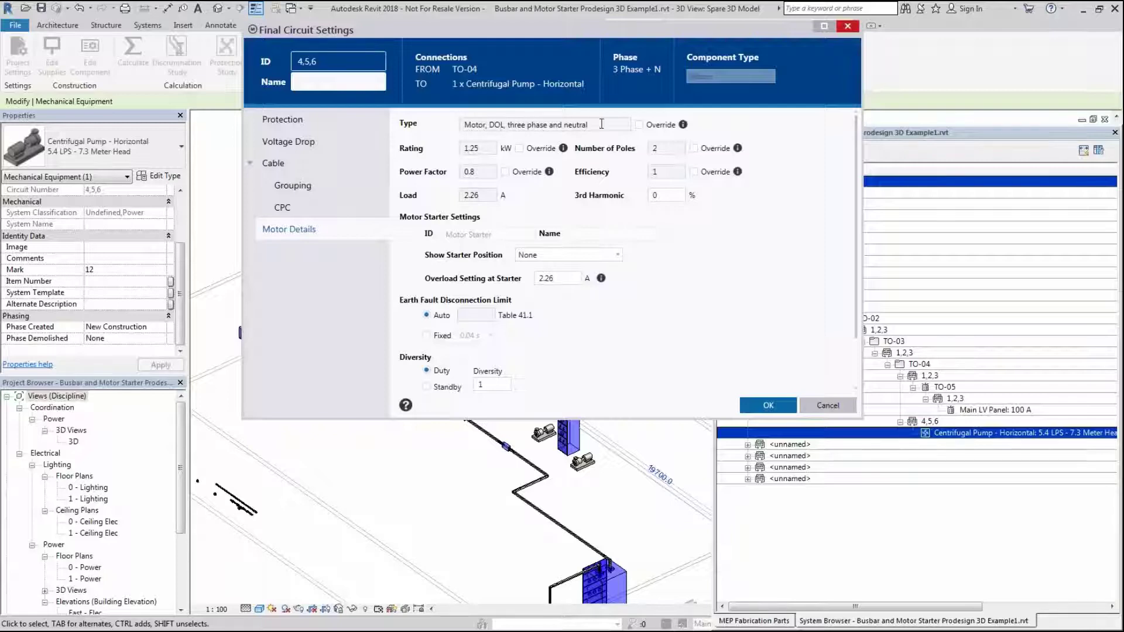
pyautogui.click(587, 257)
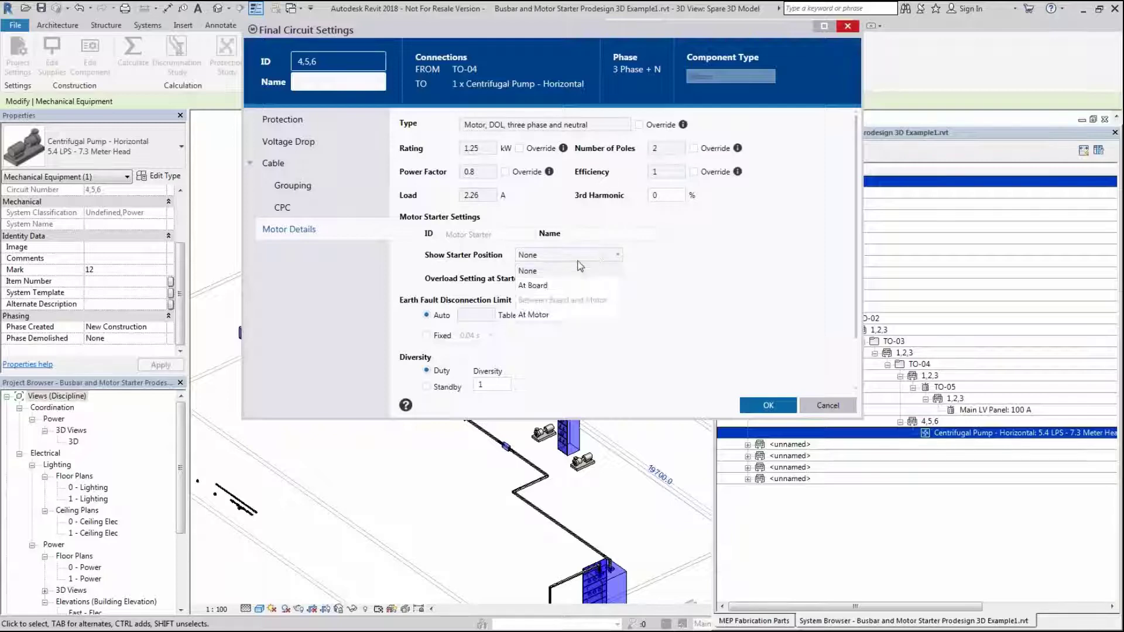
pyautogui.click(545, 270)
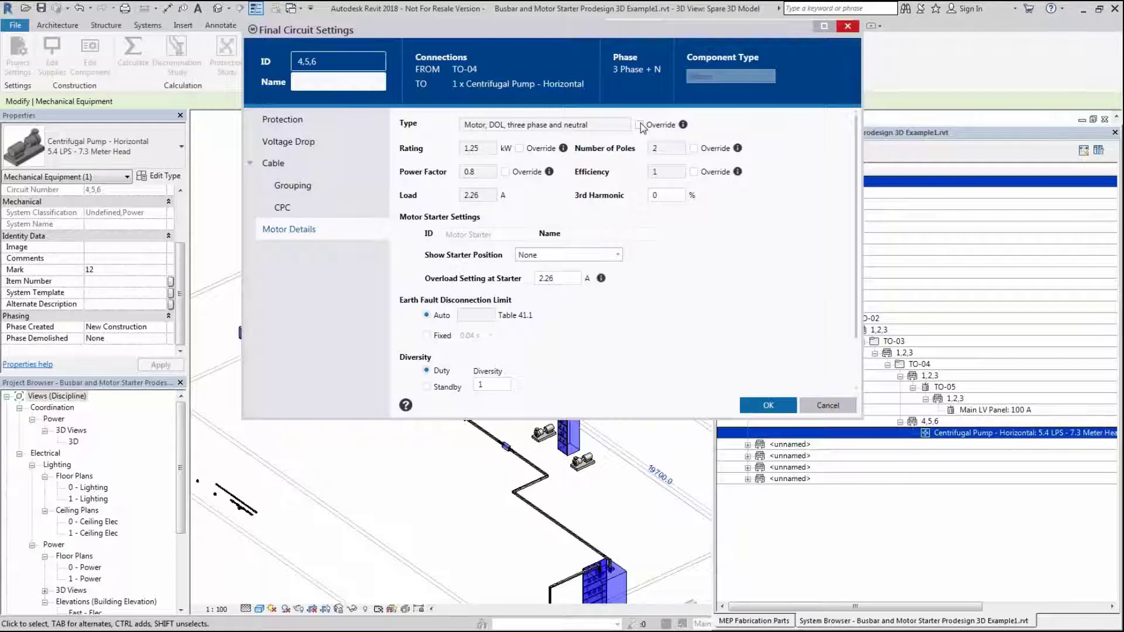
# - Toggle Type Override on and off, keeping Motor with DOL start, and confirm the settings
pyautogui.click(639, 124)
pyautogui.click(639, 125)
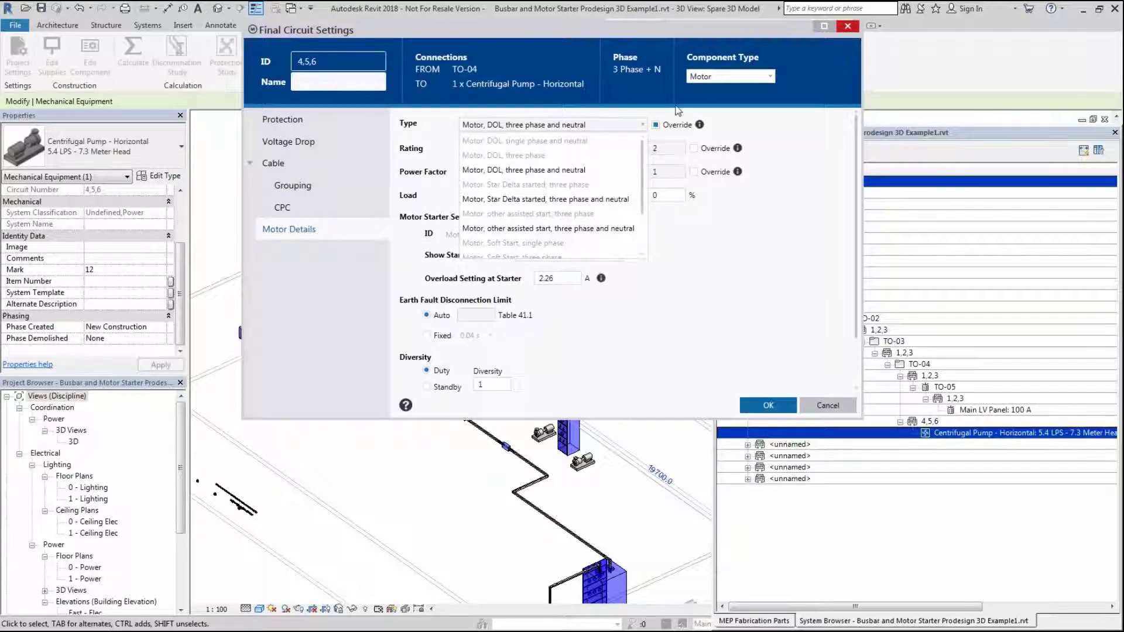
pyautogui.click(774, 76)
pyautogui.click(774, 76)
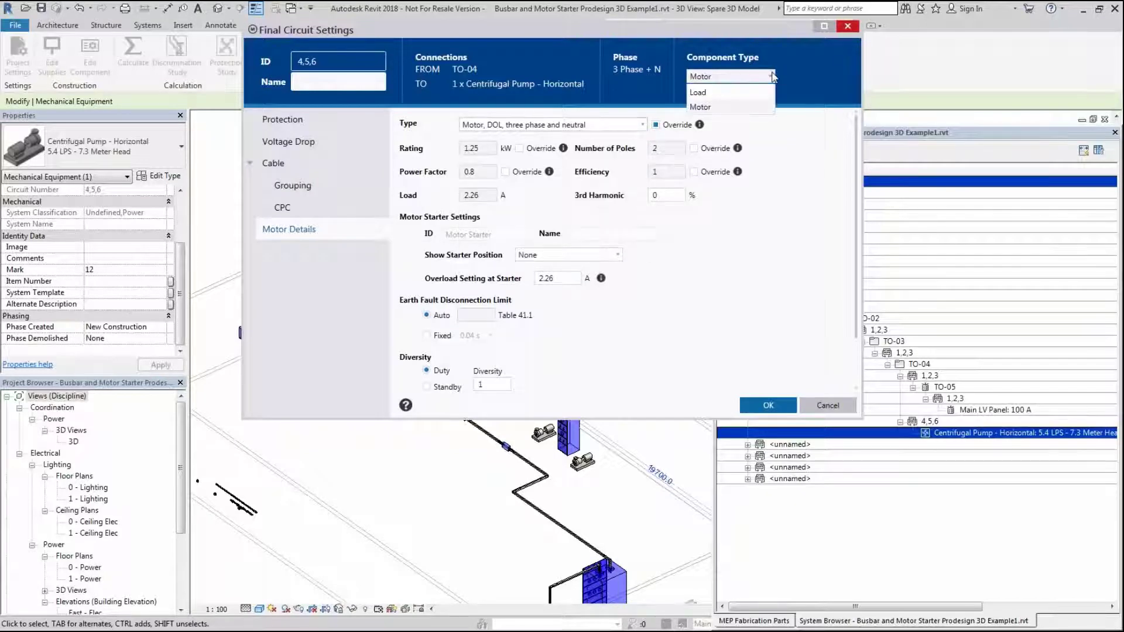
pyautogui.click(717, 89)
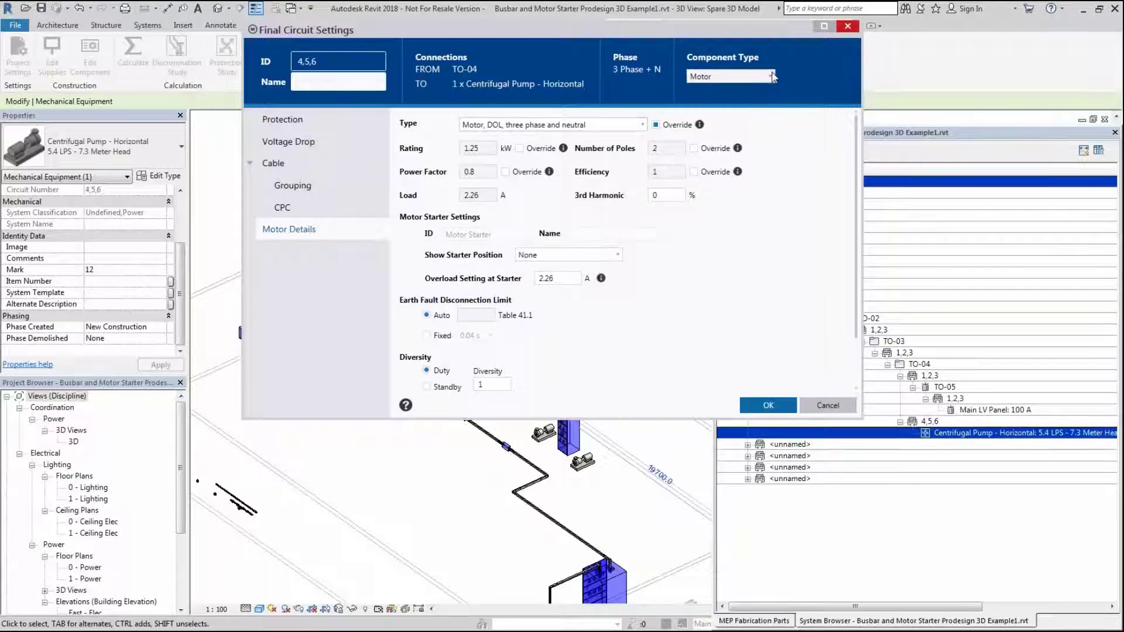
pyautogui.click(655, 126)
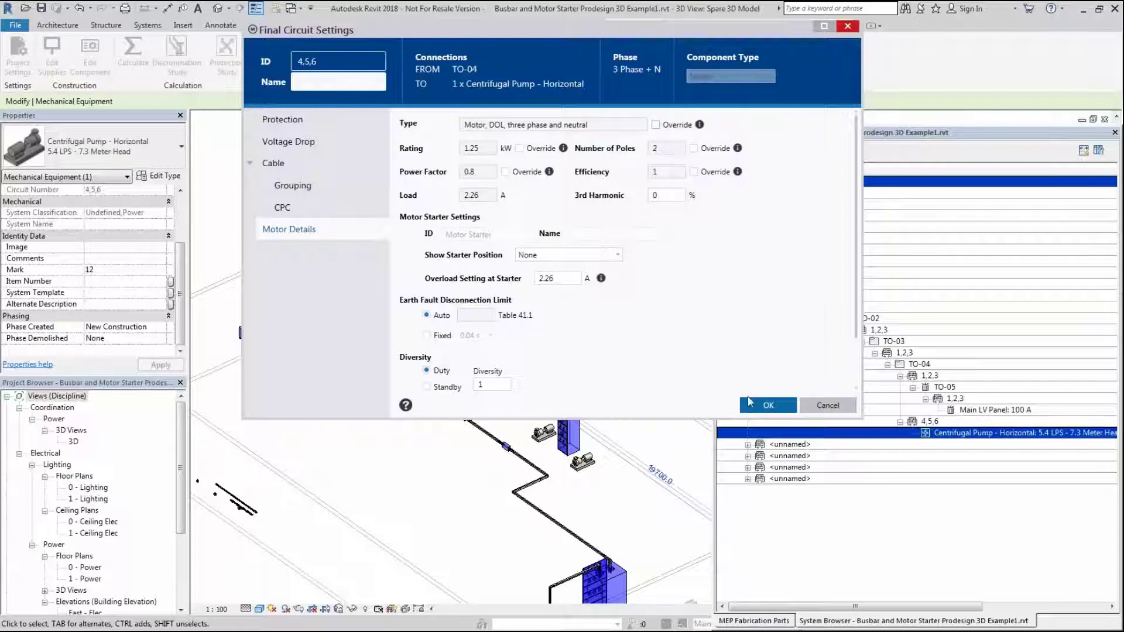
pyautogui.click(766, 406)
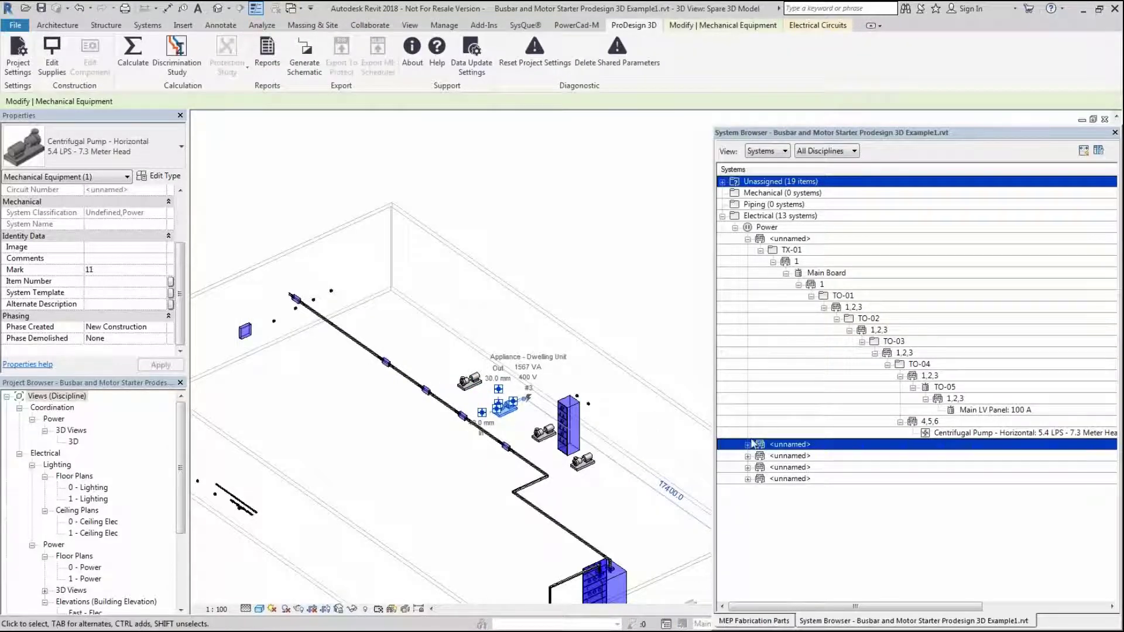
# - Feed the second centrifugal pump from TO-03 and select it under the new circuit 4,5,6
pyautogui.click(747, 444)
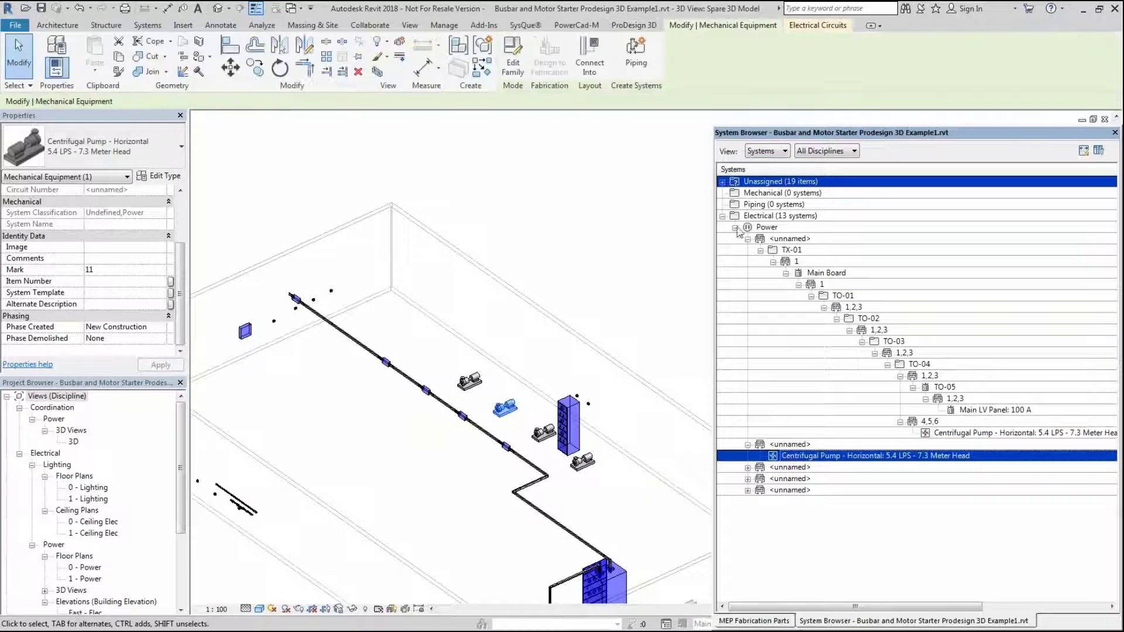
pyautogui.click(823, 27)
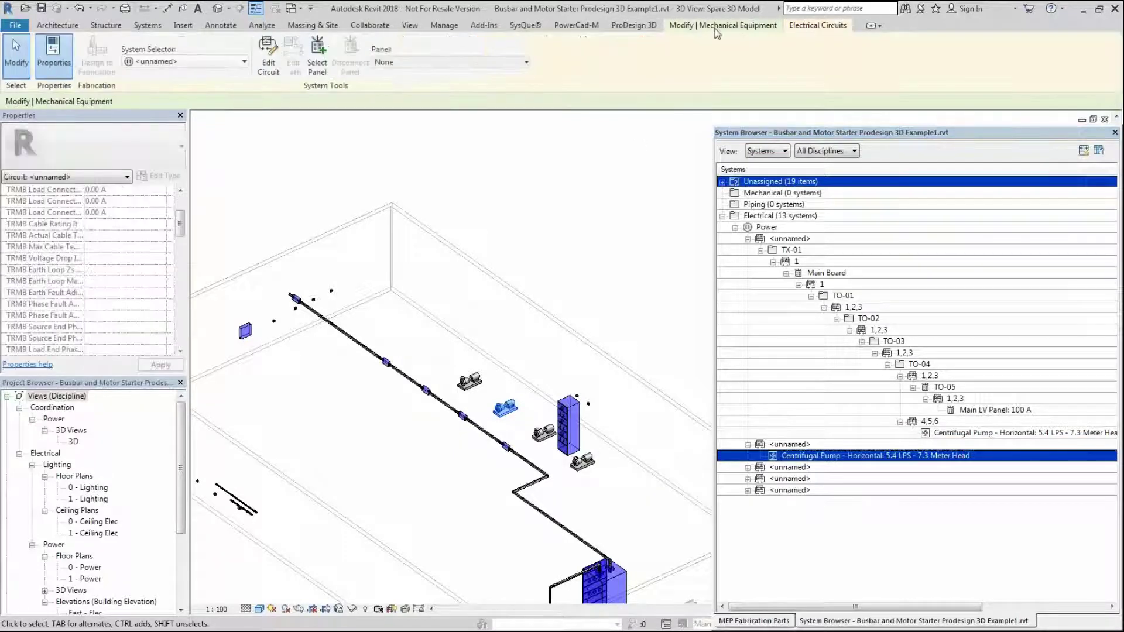
pyautogui.click(483, 63)
pyautogui.click(400, 124)
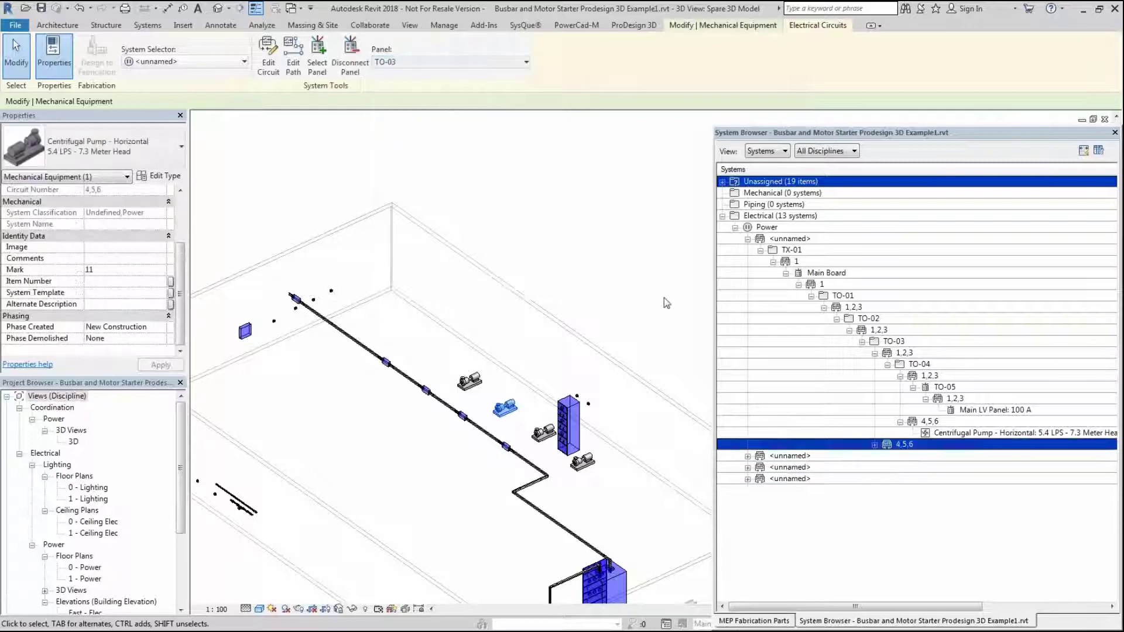
pyautogui.click(874, 445)
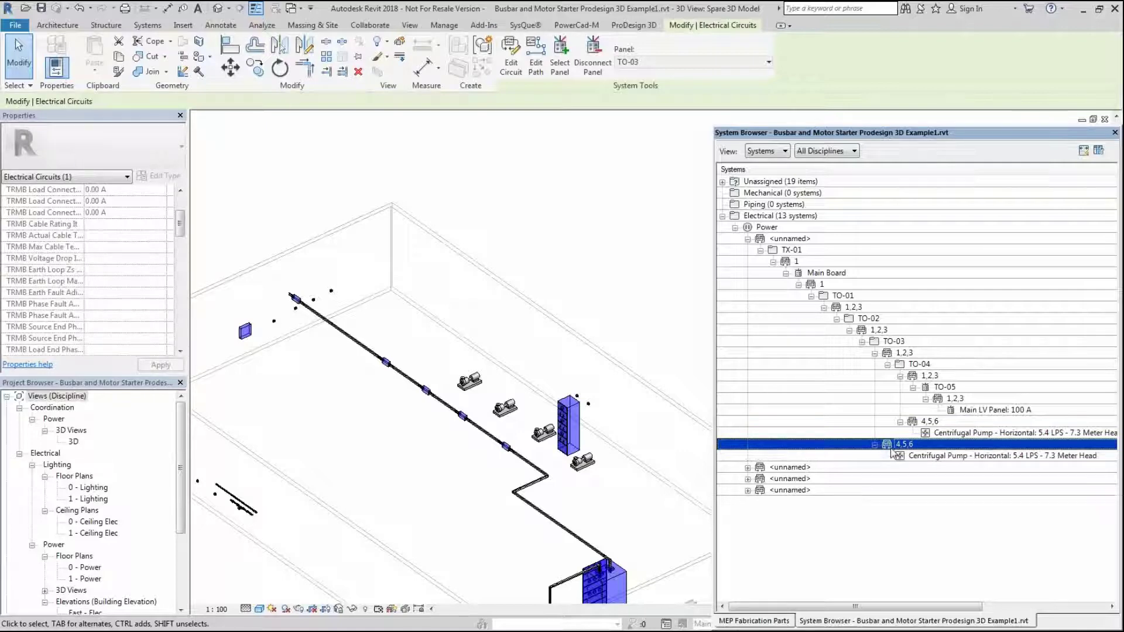
pyautogui.click(892, 454)
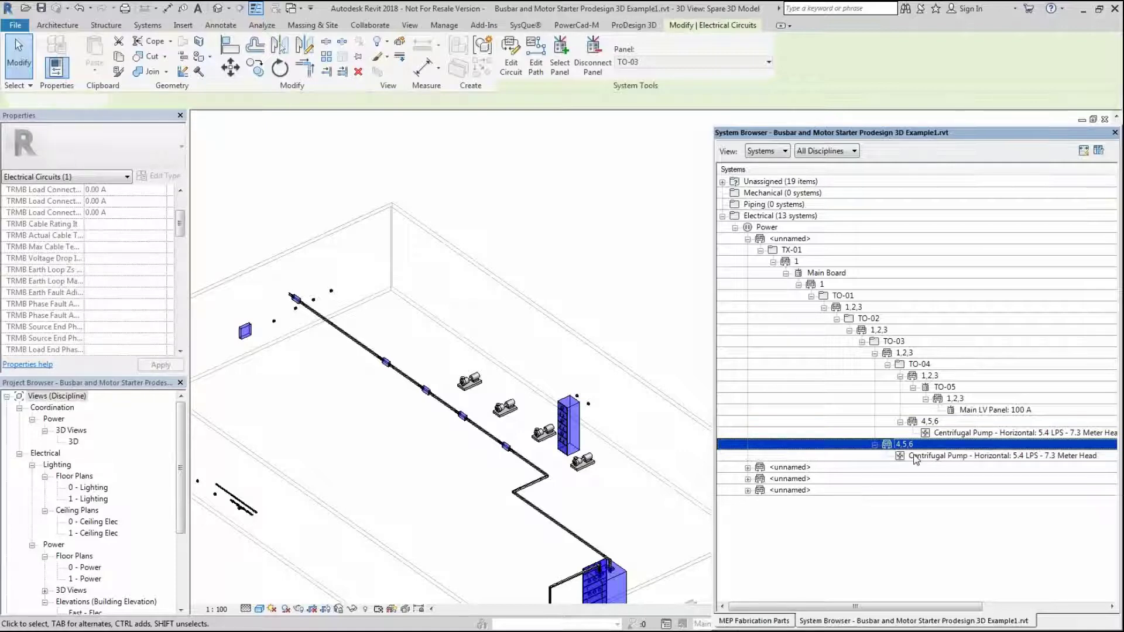
pyautogui.click(647, 28)
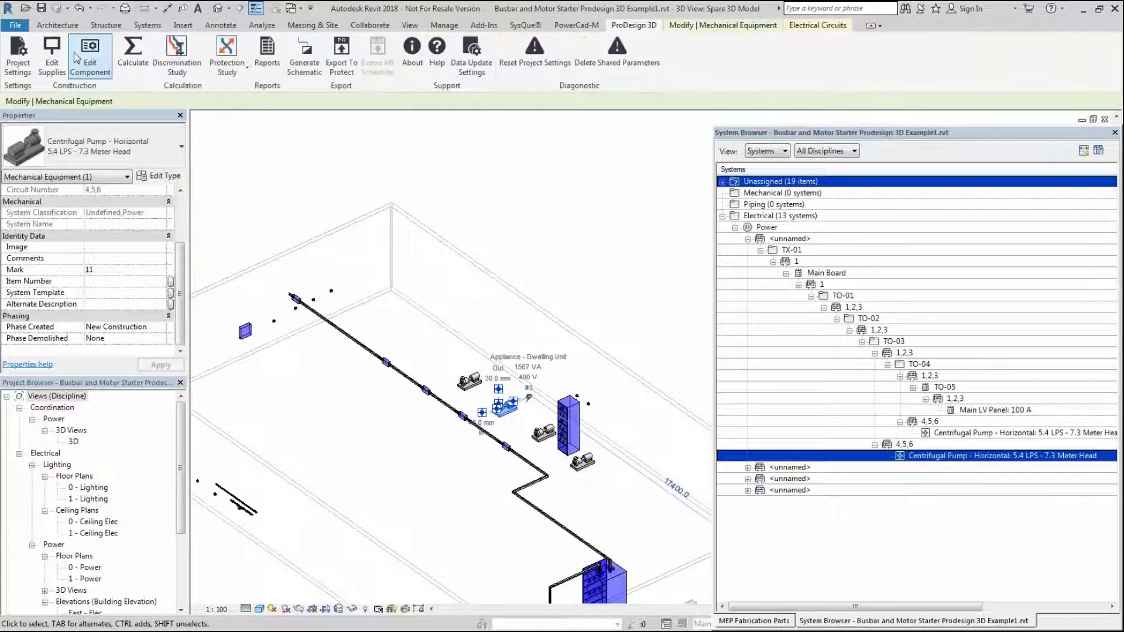
# - Override the pump's motor start type to other assisted start, with the starter At Board
pyautogui.click(76, 56)
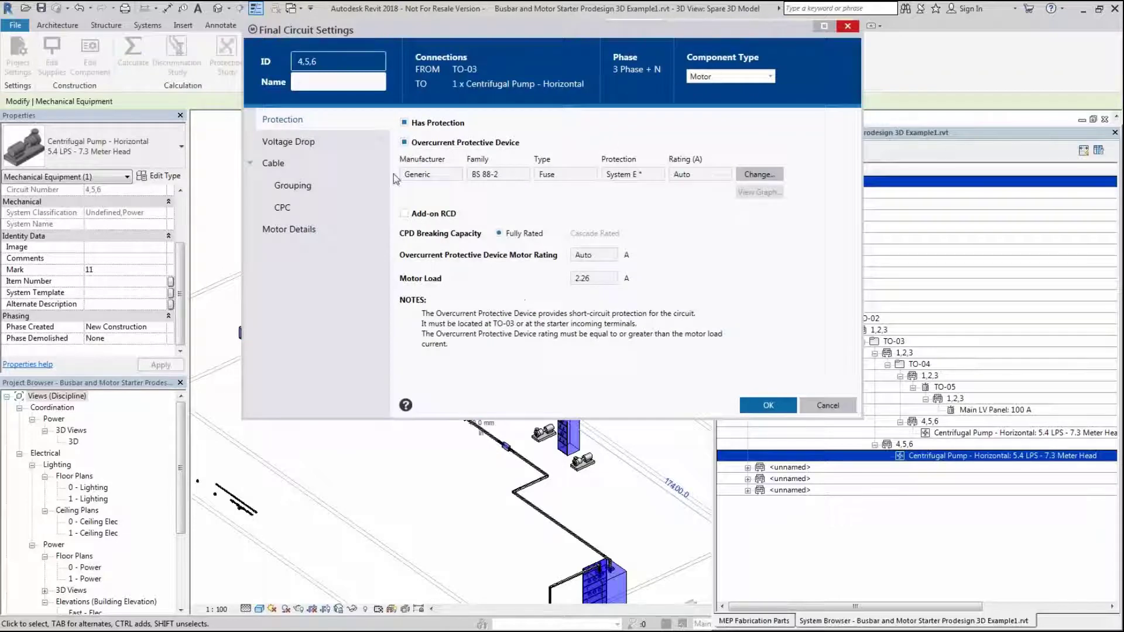
pyautogui.click(317, 231)
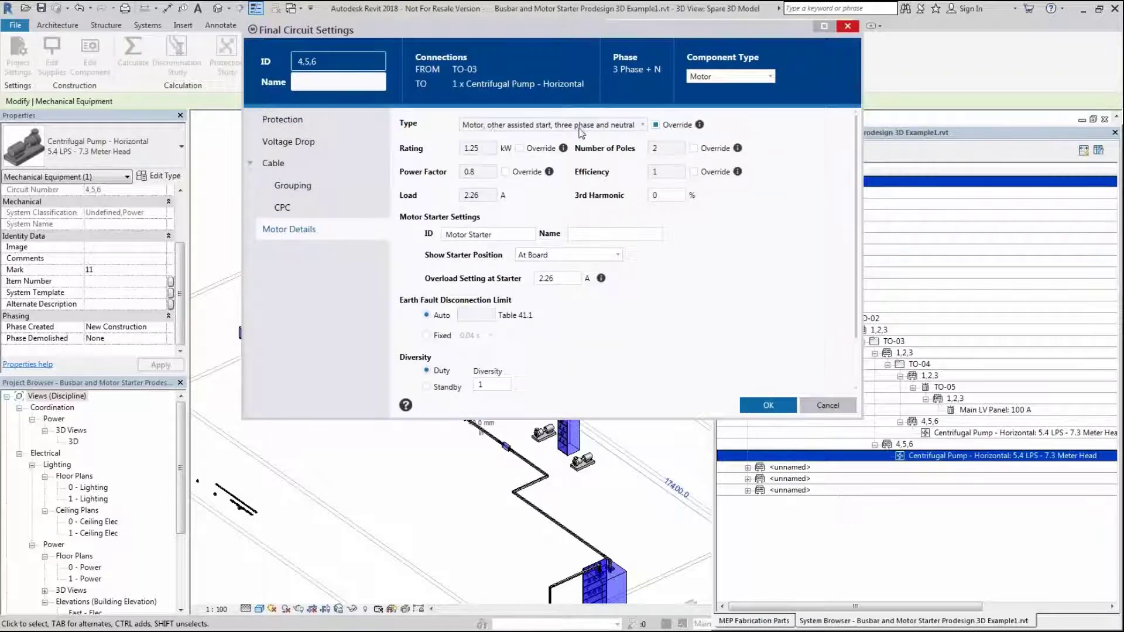
pyautogui.click(655, 130)
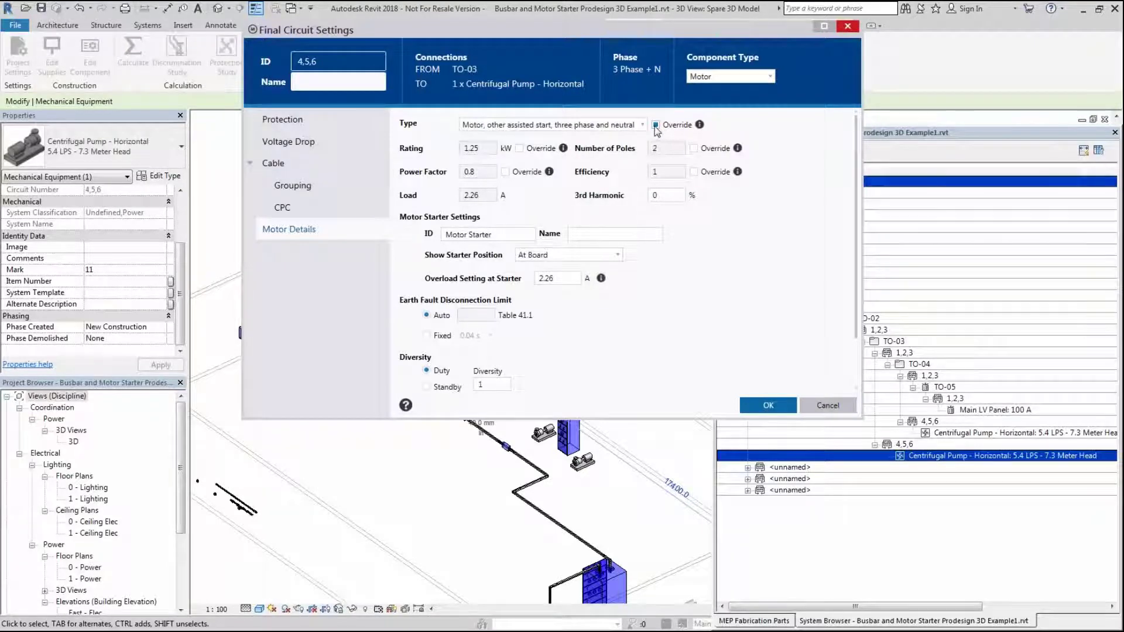
pyautogui.click(656, 126)
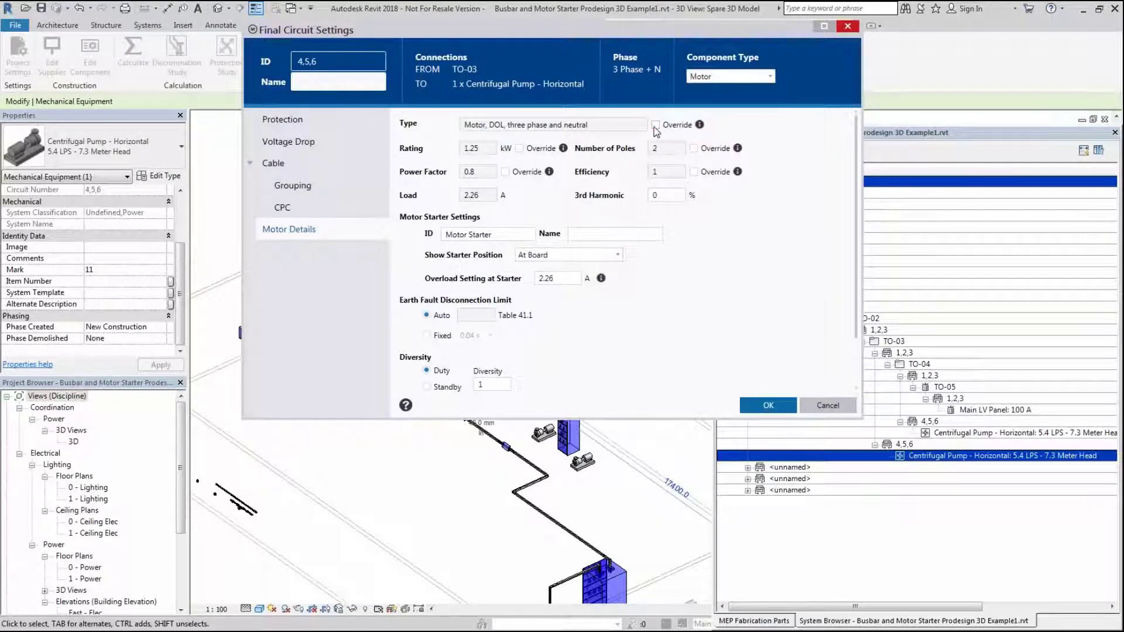
pyautogui.click(610, 261)
pyautogui.click(610, 261)
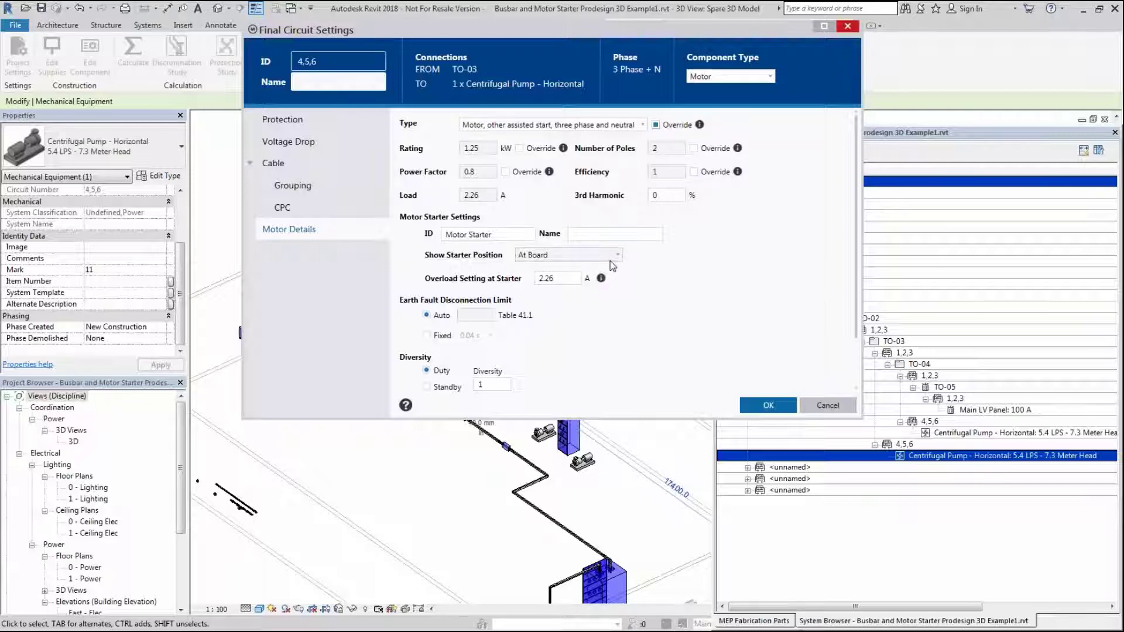
pyautogui.click(754, 405)
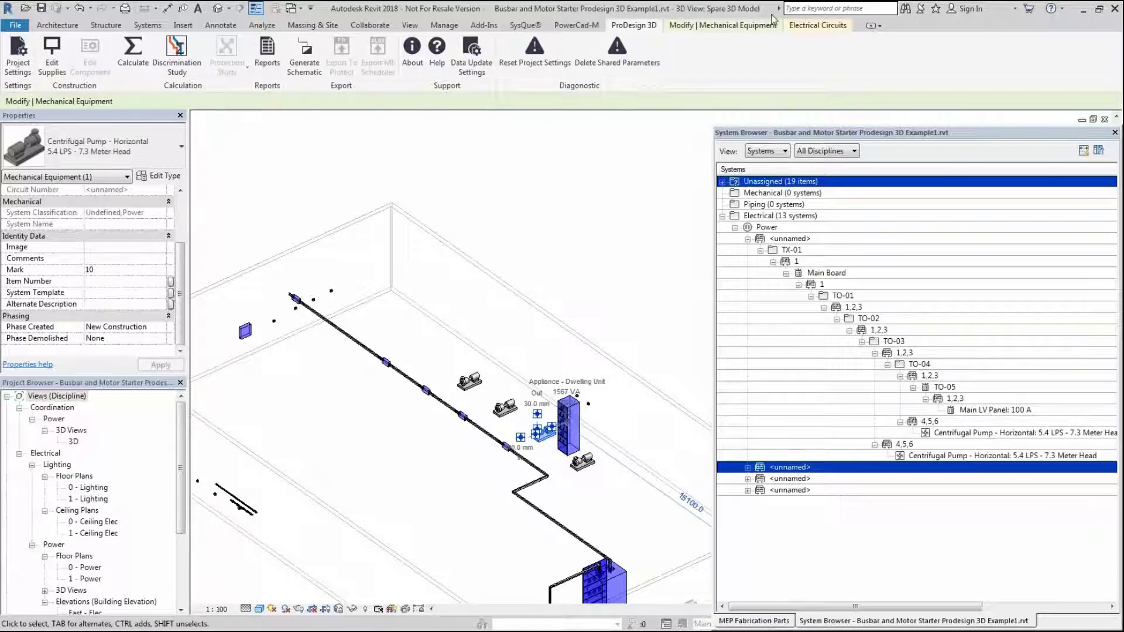
# - Feed the third centrifugal pump from TO-02 and select it under circuit 4,5,6
pyautogui.click(822, 26)
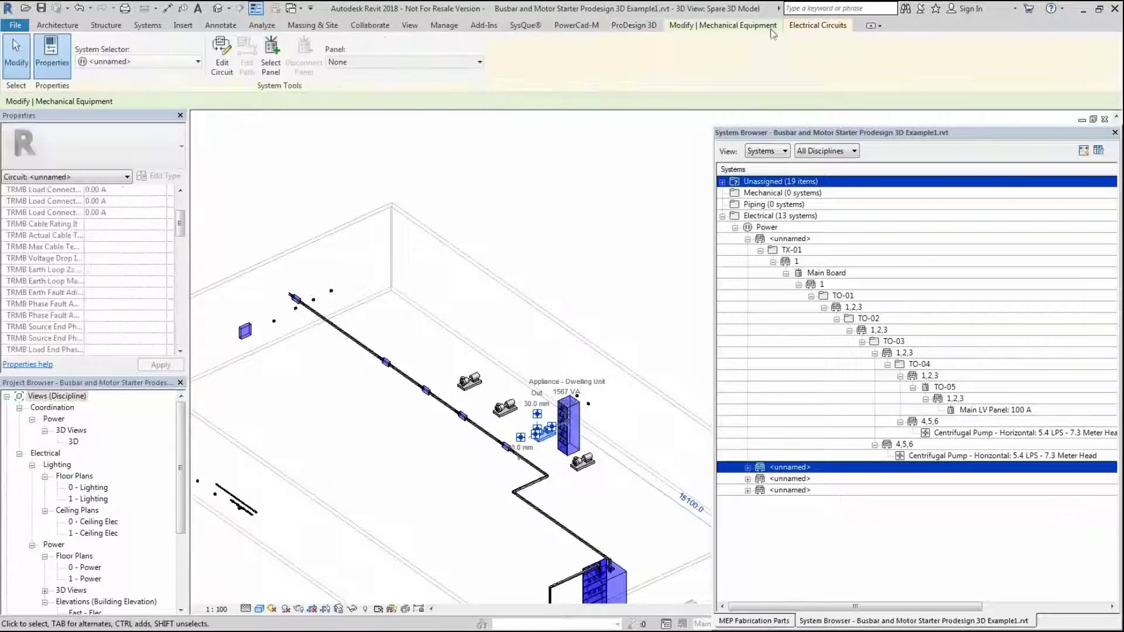
pyautogui.click(404, 62)
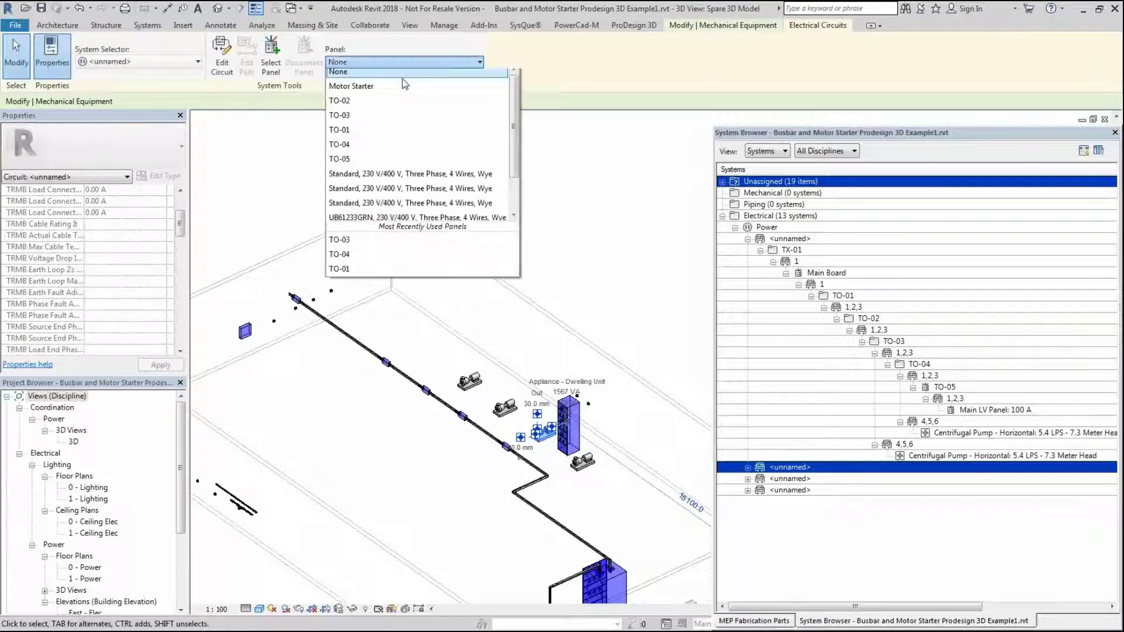
pyautogui.click(367, 123)
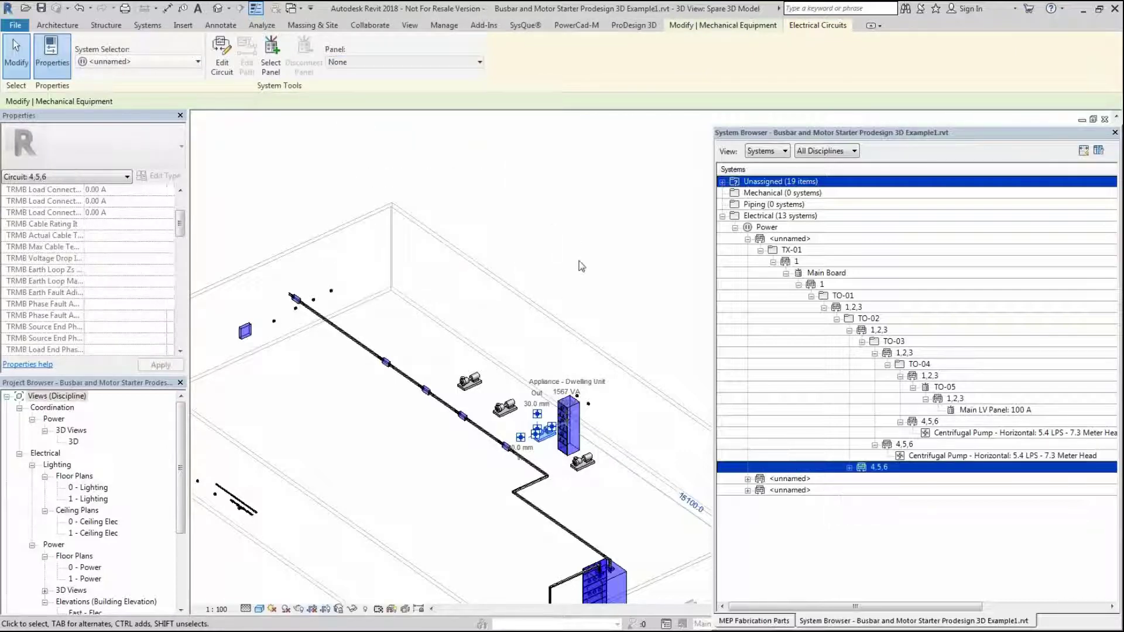
pyautogui.click(849, 467)
pyautogui.click(929, 478)
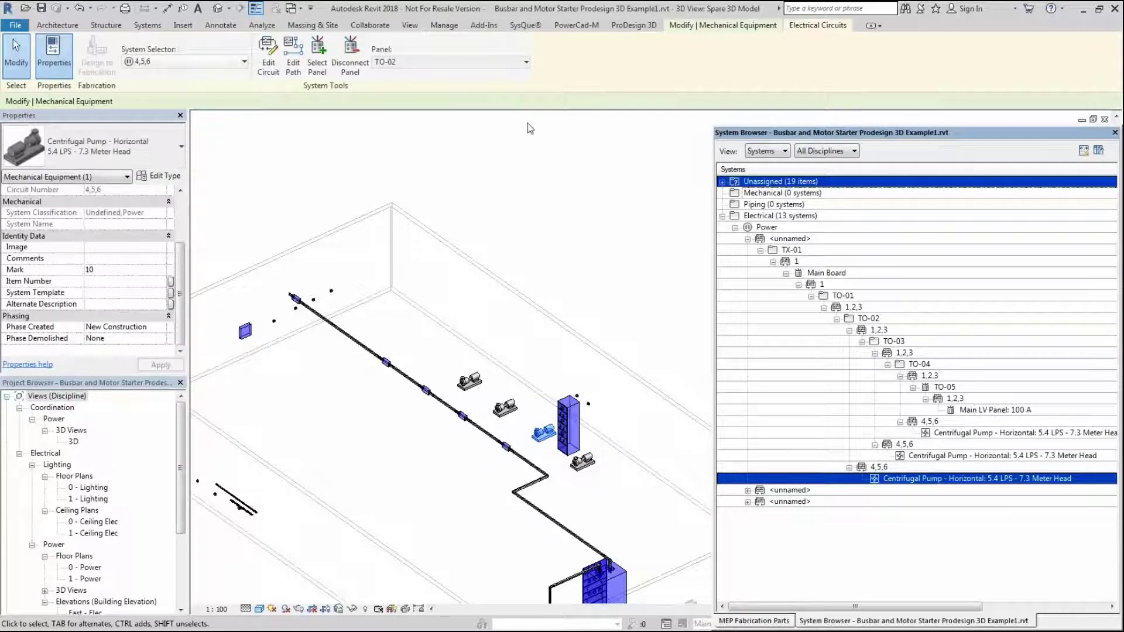
pyautogui.click(634, 25)
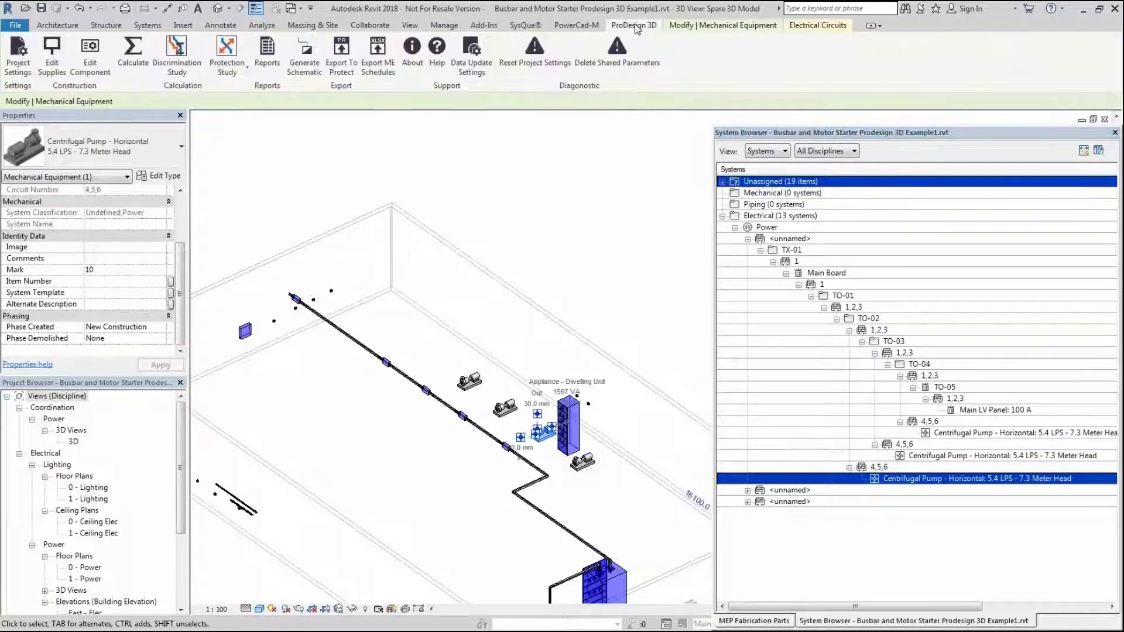
# - Override the motor type to Star Delta started, starter 'Motor Starter' At Motor, and confirm
pyautogui.click(72, 74)
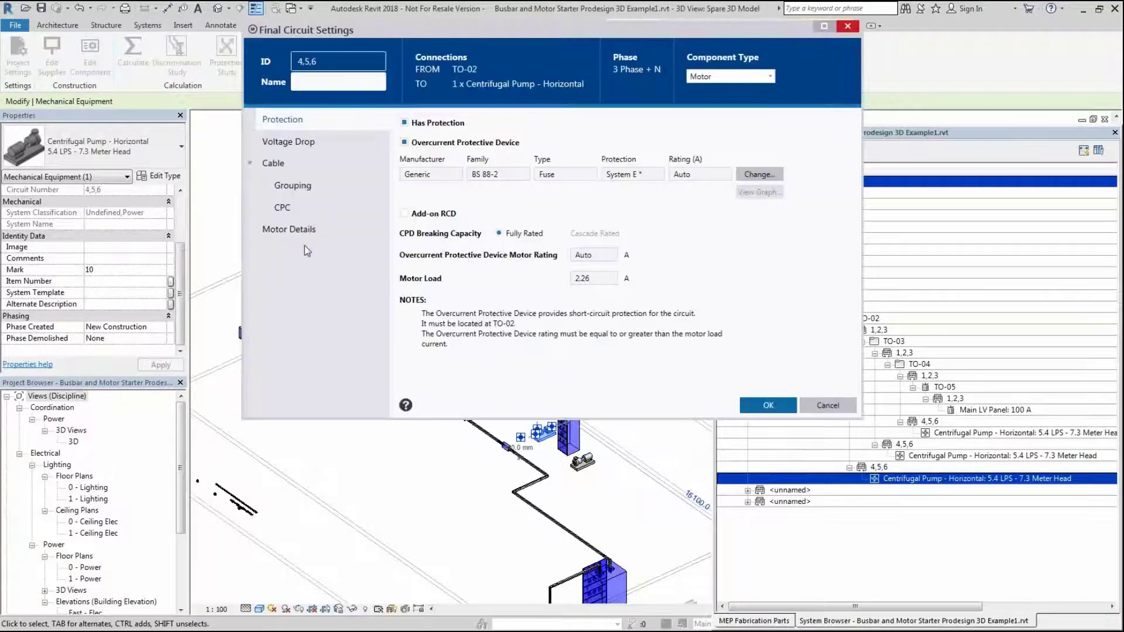
pyautogui.click(292, 225)
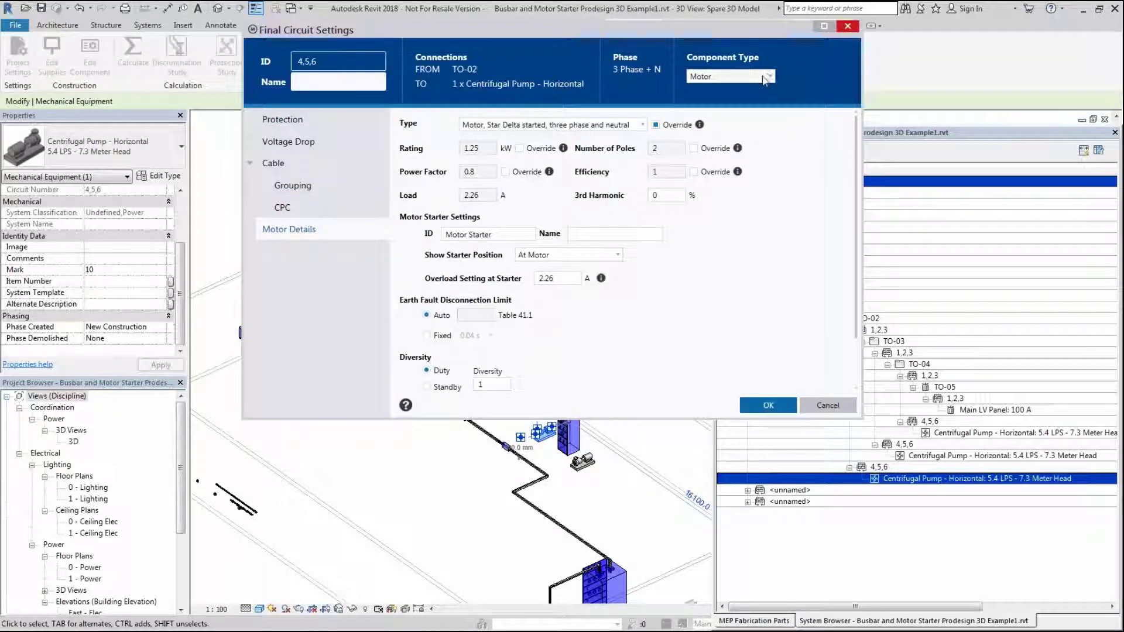
pyautogui.click(655, 125)
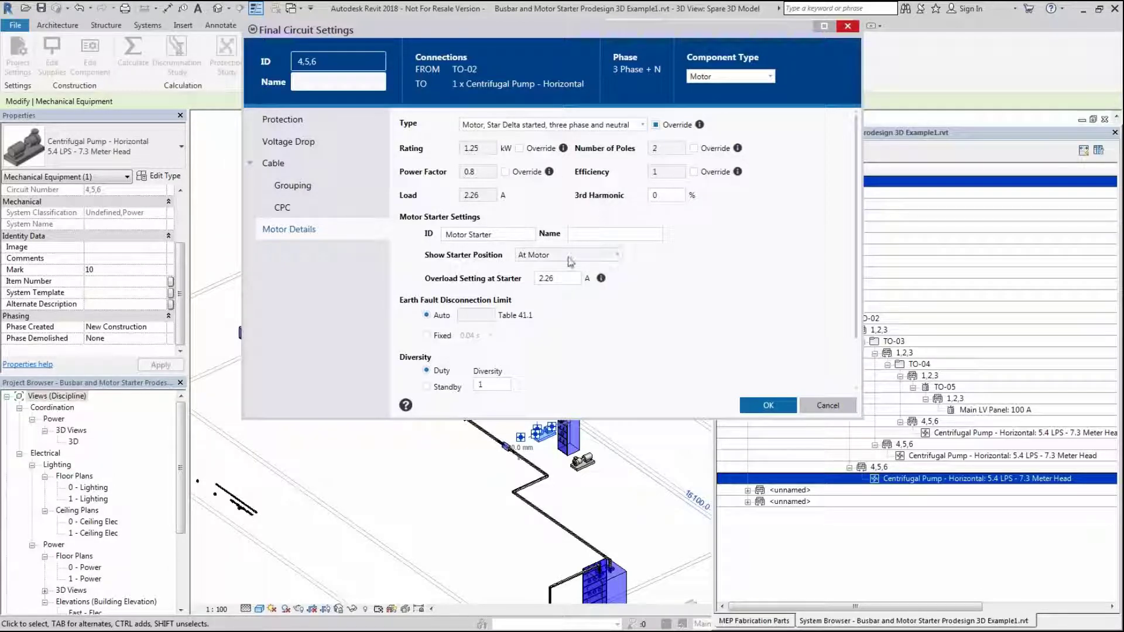
pyautogui.click(784, 407)
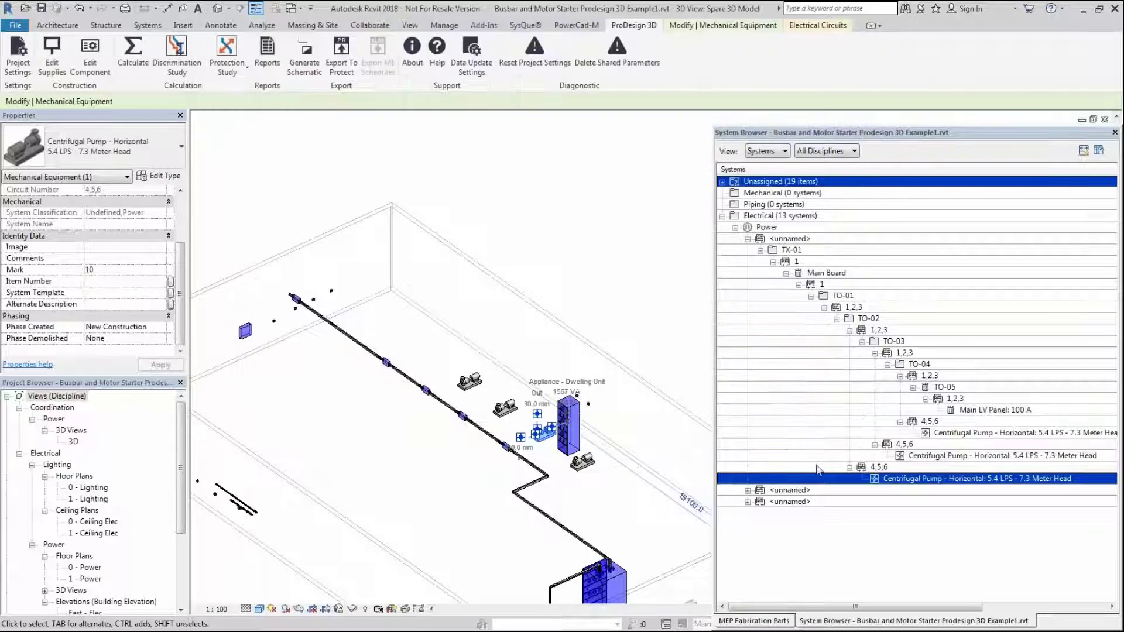
# - Expand both unnamed circuits, revealing a pump and the Motor Starter, then edit the starter's family
pyautogui.keyDown('ctrl'); pyautogui.click(933, 433); pyautogui.keyUp('ctrl')
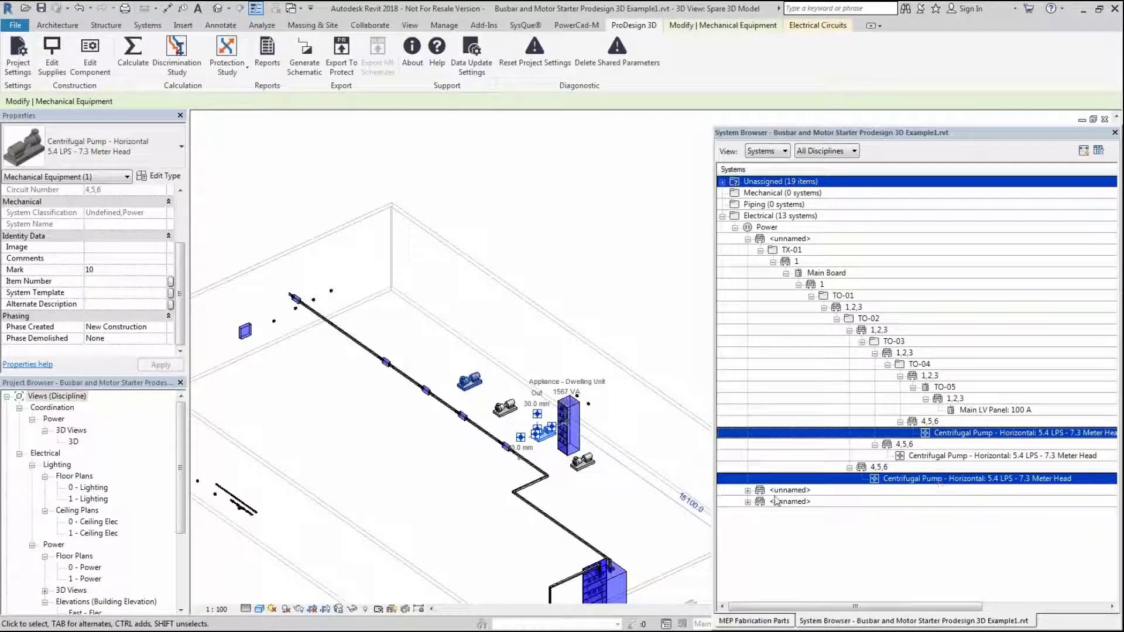
pyautogui.click(755, 492)
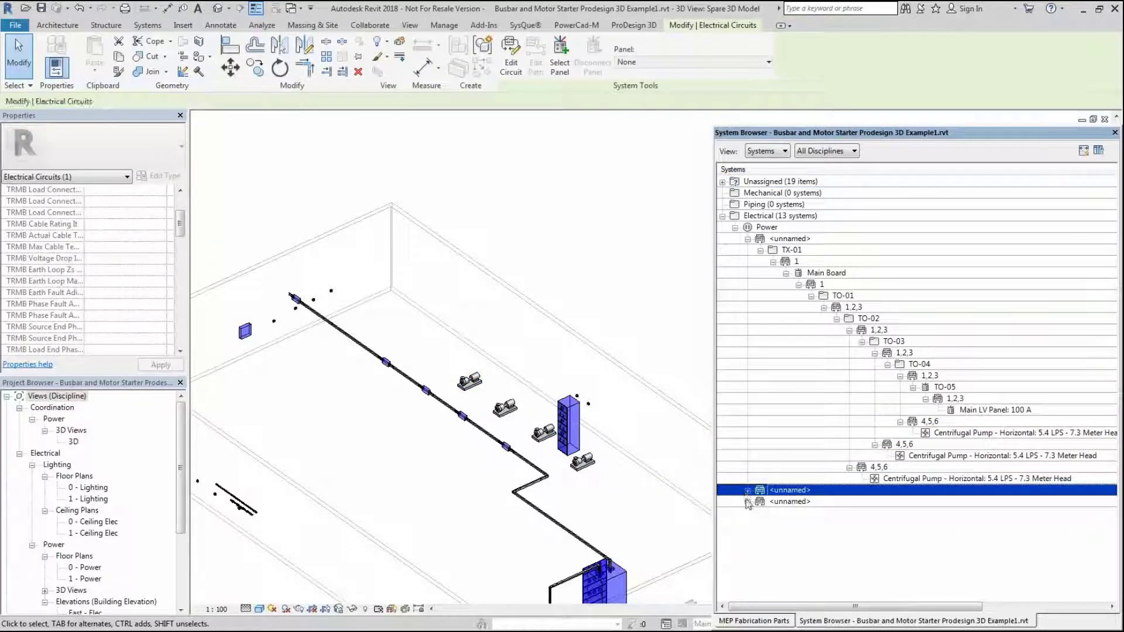
pyautogui.click(747, 491)
pyautogui.click(747, 513)
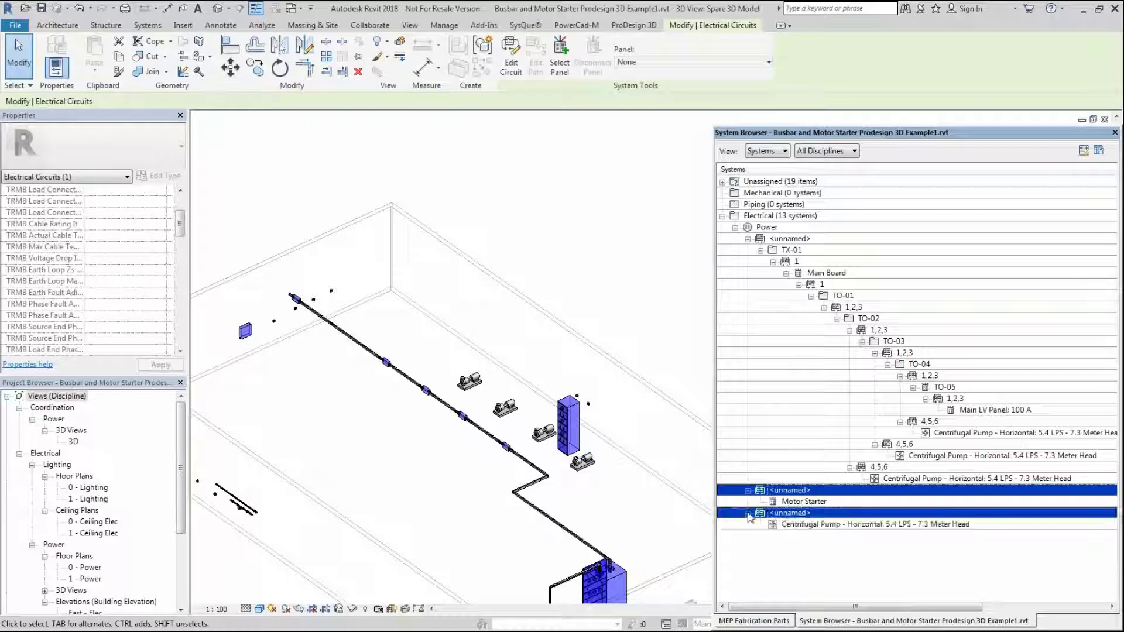
pyautogui.click(575, 416)
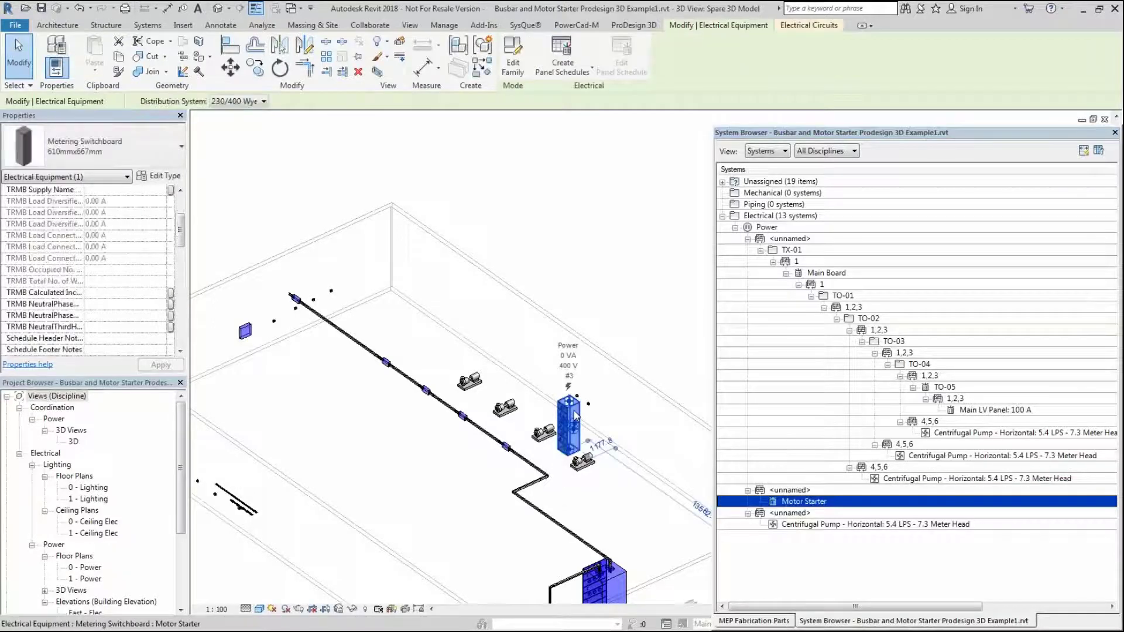
pyautogui.doubleClick(575, 415)
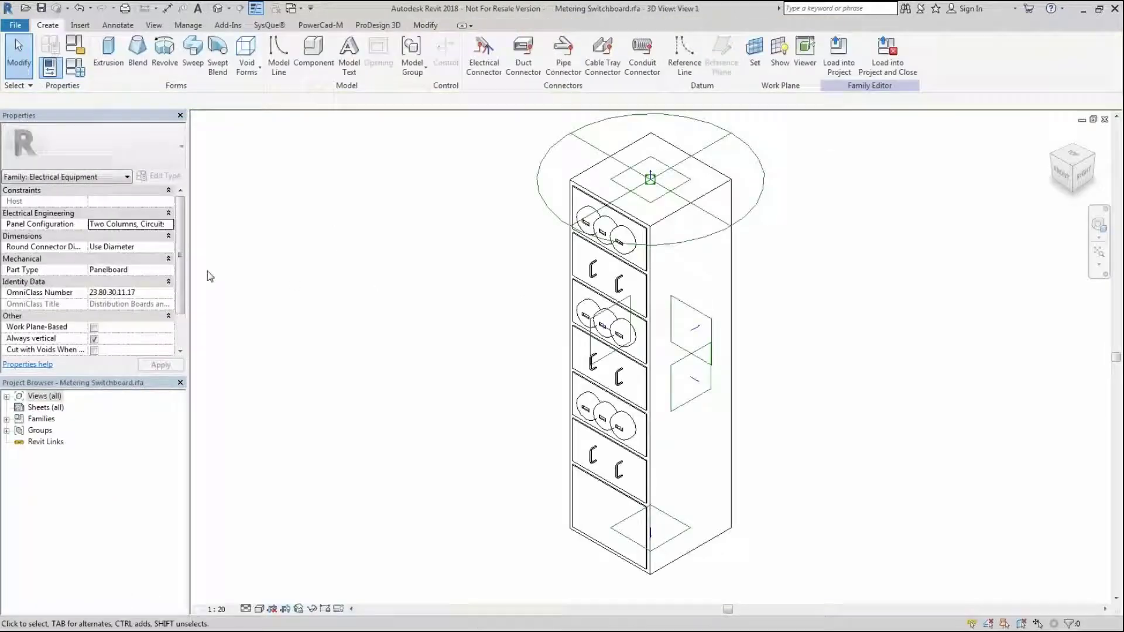
# - Set Panel Configuration to One Column and reload the family, overwriting the existing version
pyautogui.click(167, 270)
pyautogui.click(168, 270)
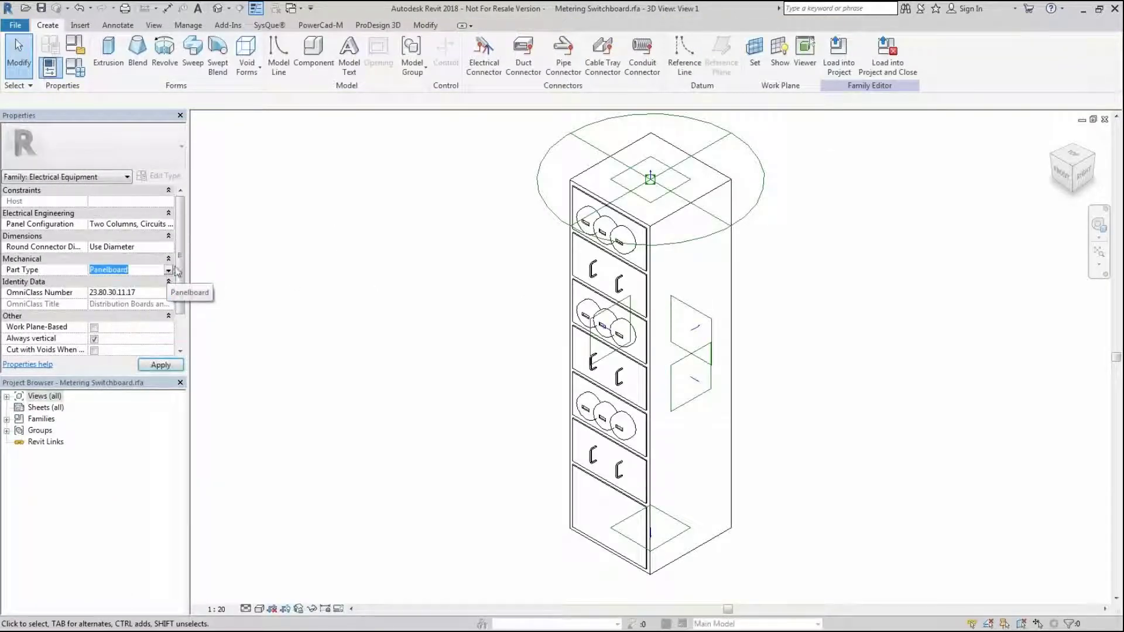
pyautogui.click(168, 224)
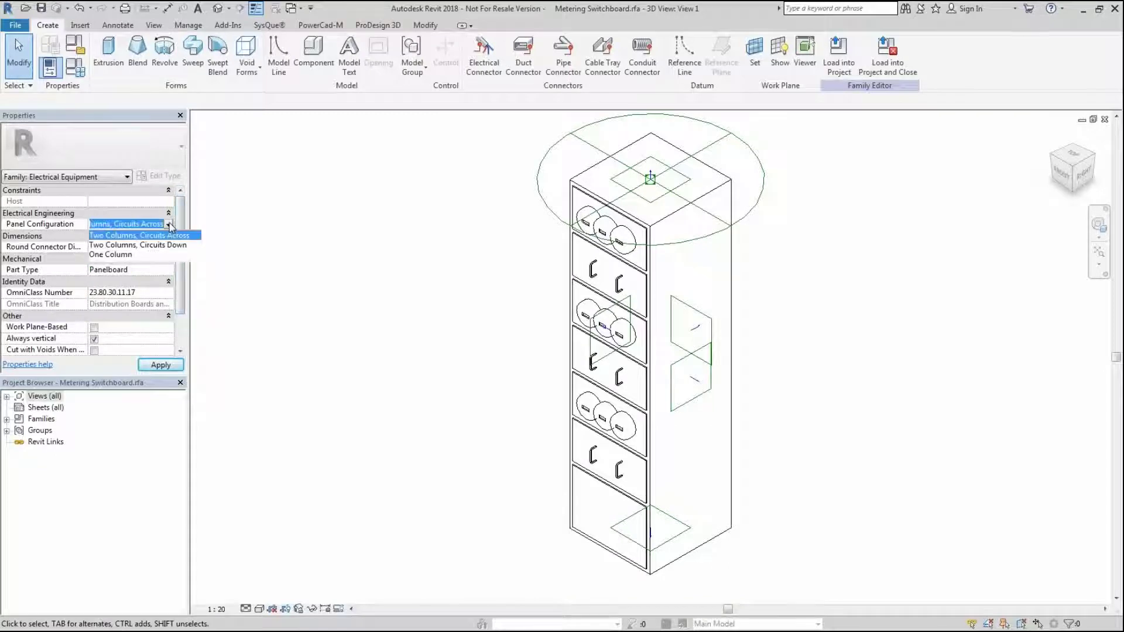
pyautogui.click(155, 255)
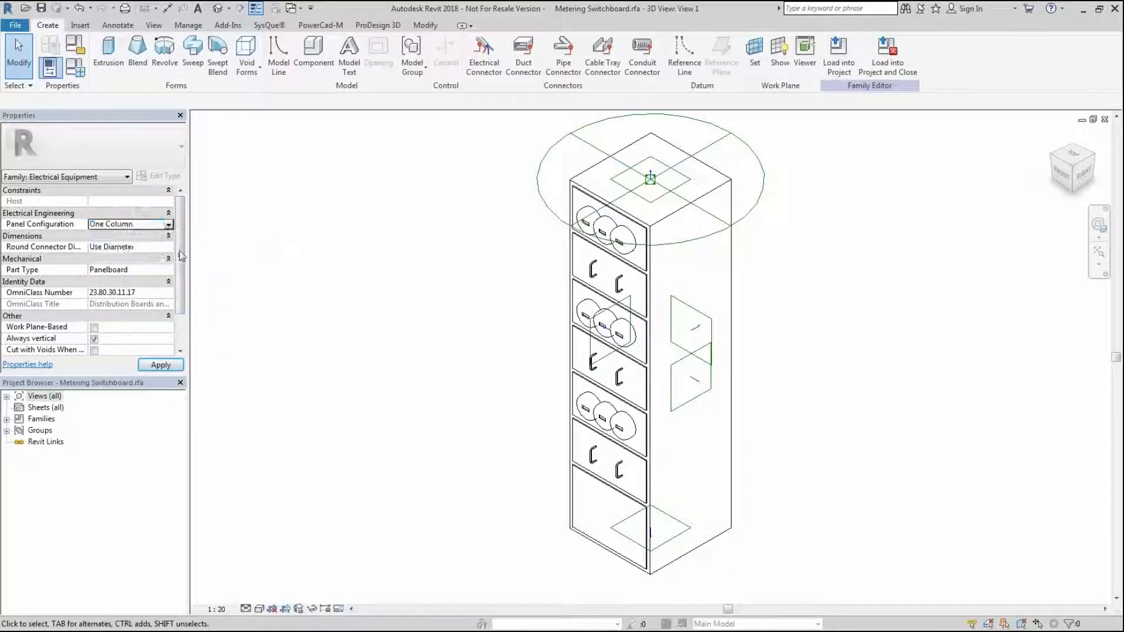
pyautogui.click(575, 138)
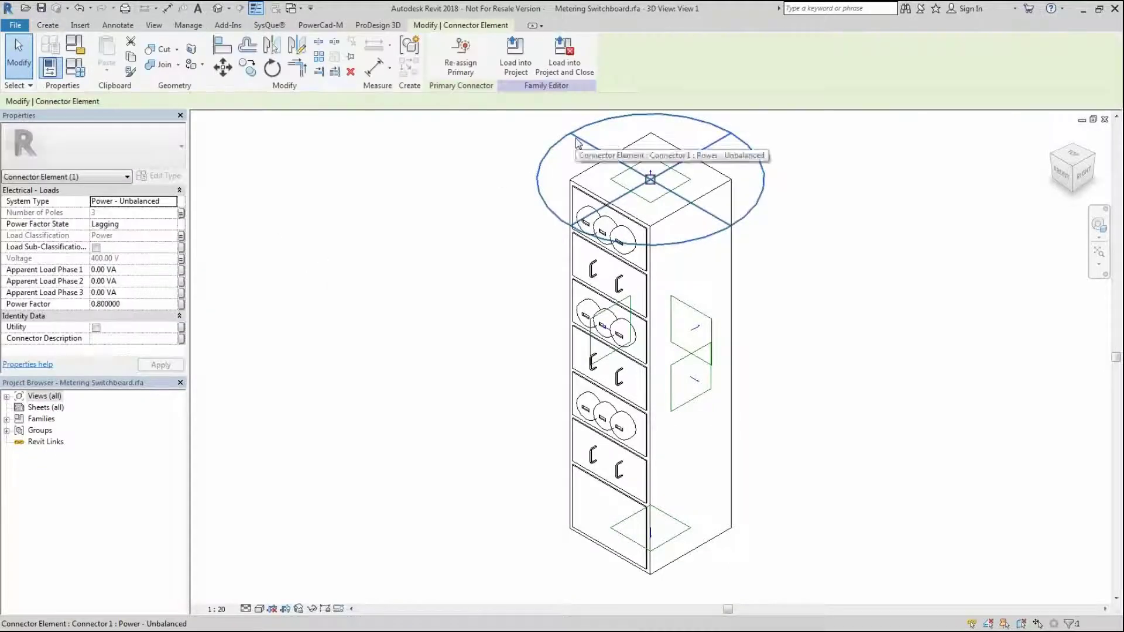
pyautogui.click(521, 69)
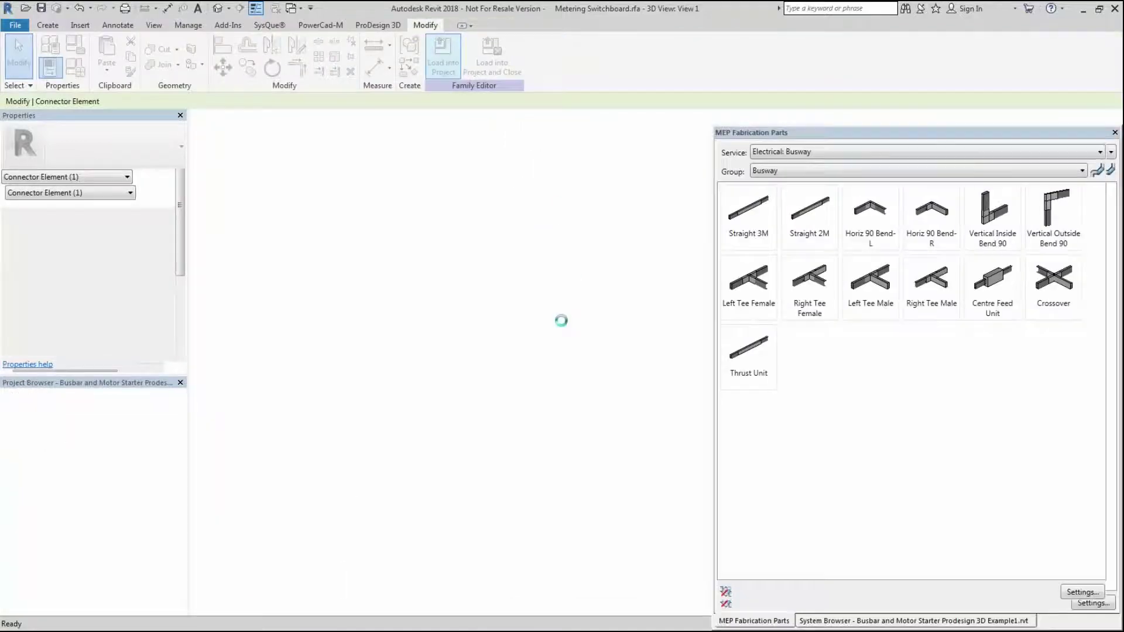
pyautogui.click(534, 320)
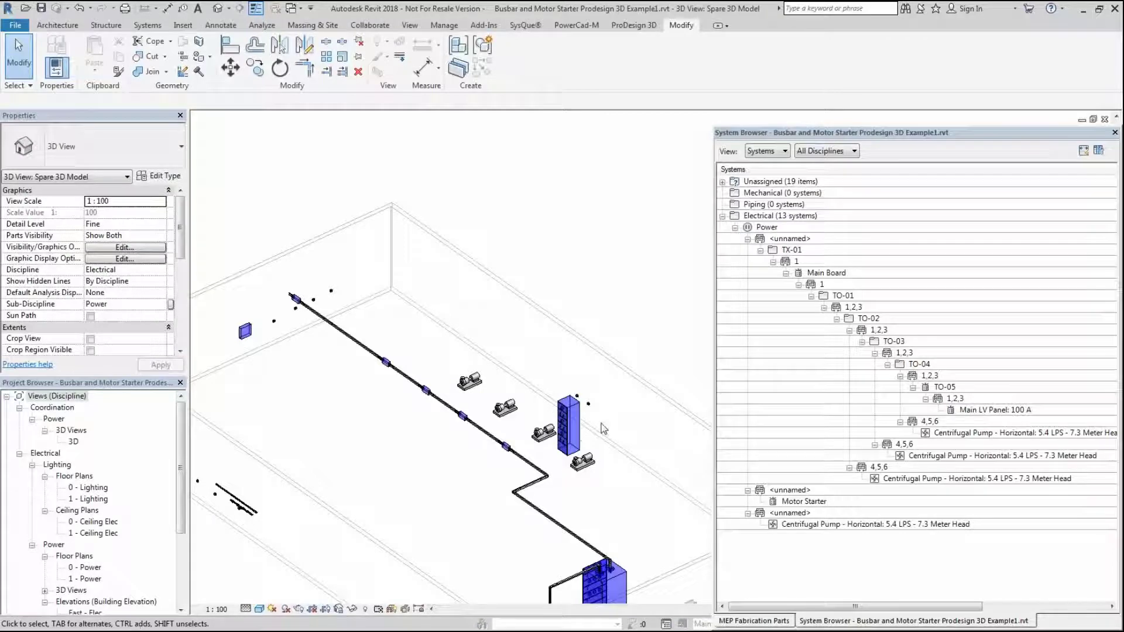
# - Calculate the selected Motor Starter and confirm its equipment type as Switchboard
pyautogui.click(568, 443)
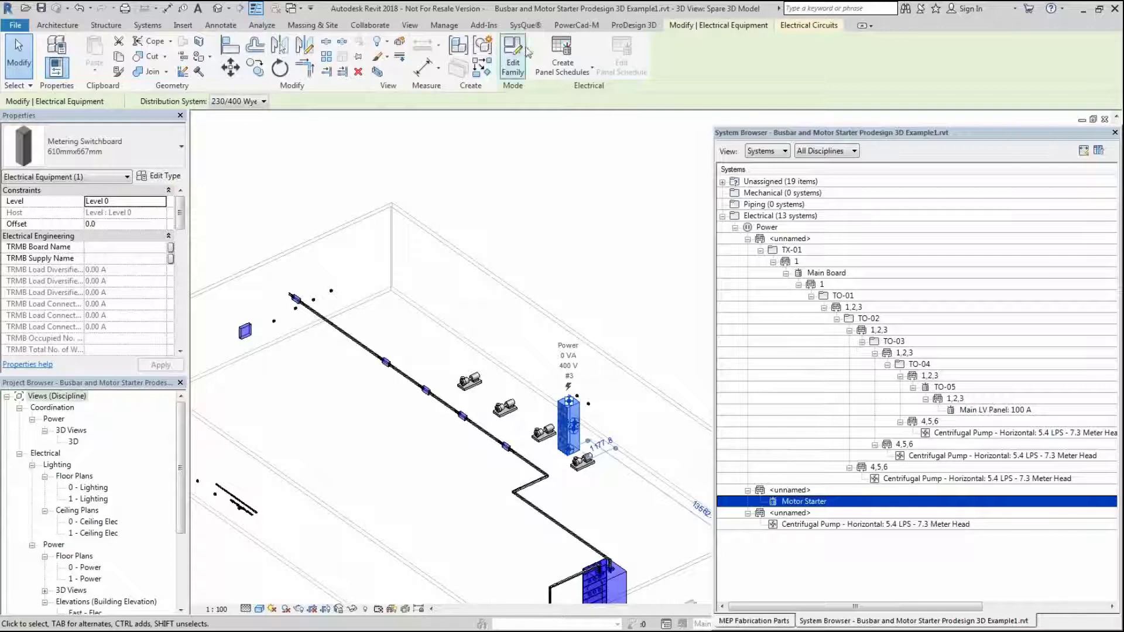
pyautogui.scroll(-1, 638, 208)
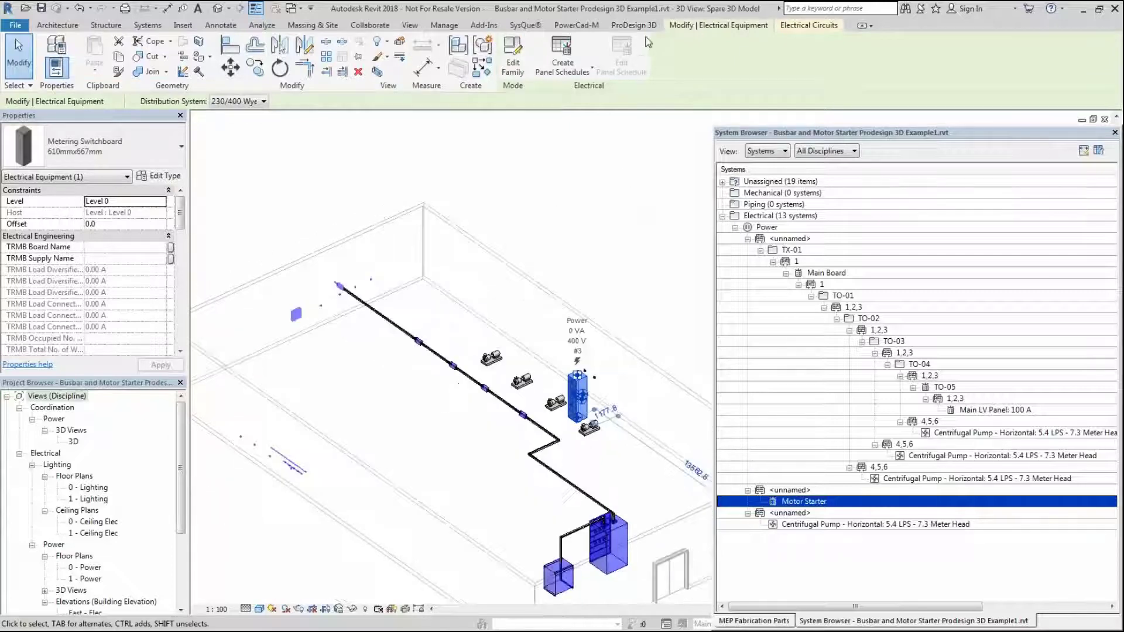
pyautogui.click(634, 26)
pyautogui.click(132, 56)
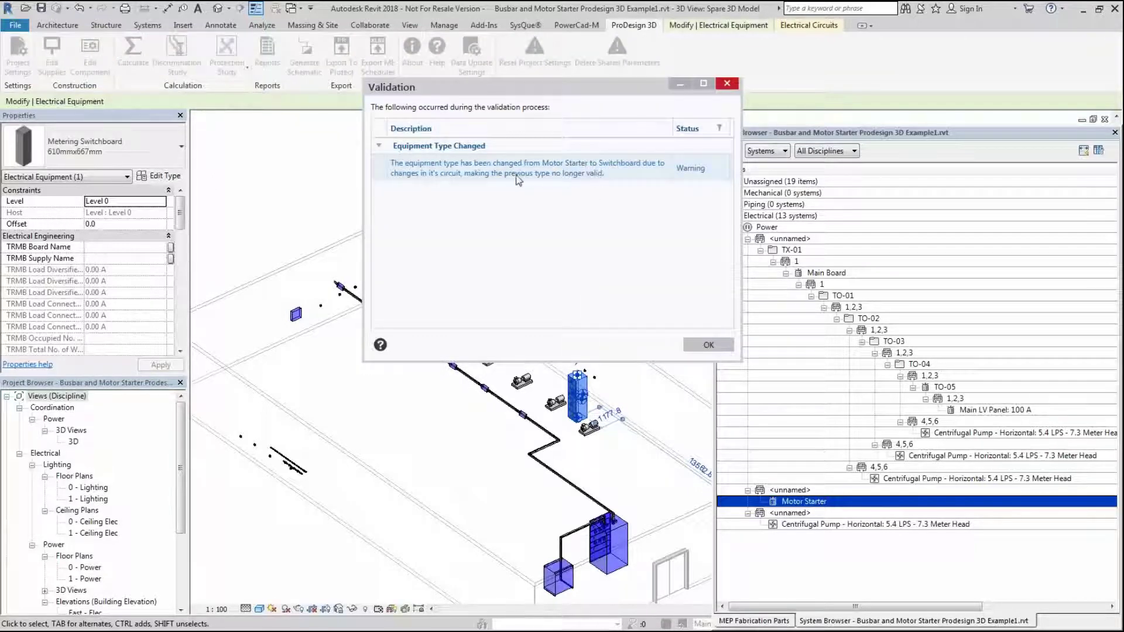
pyautogui.click(718, 346)
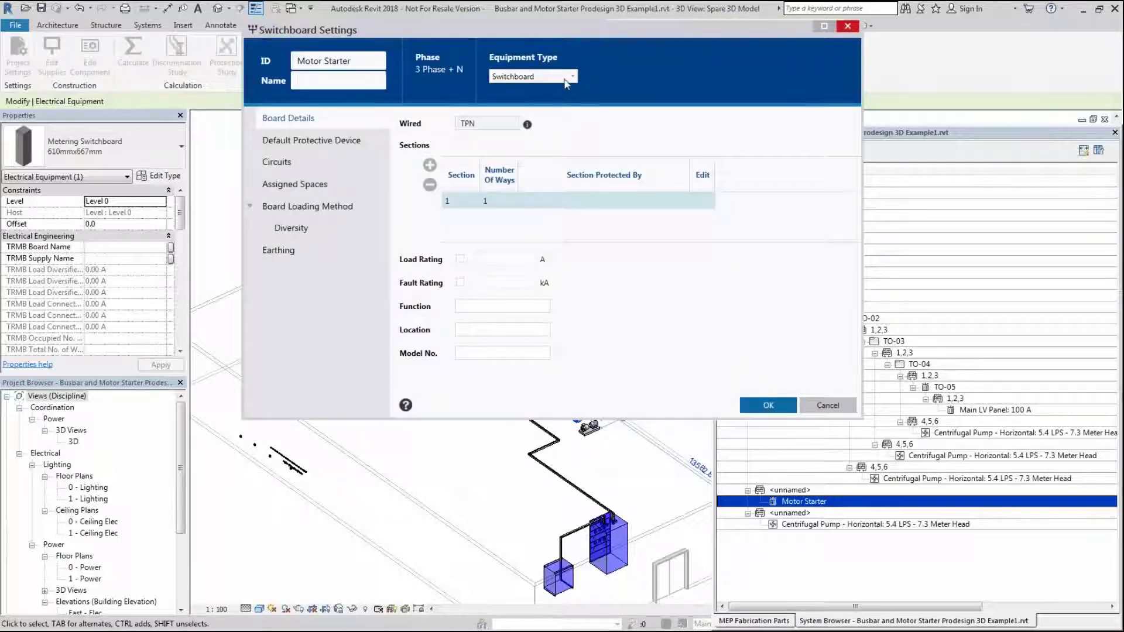
pyautogui.click(565, 79)
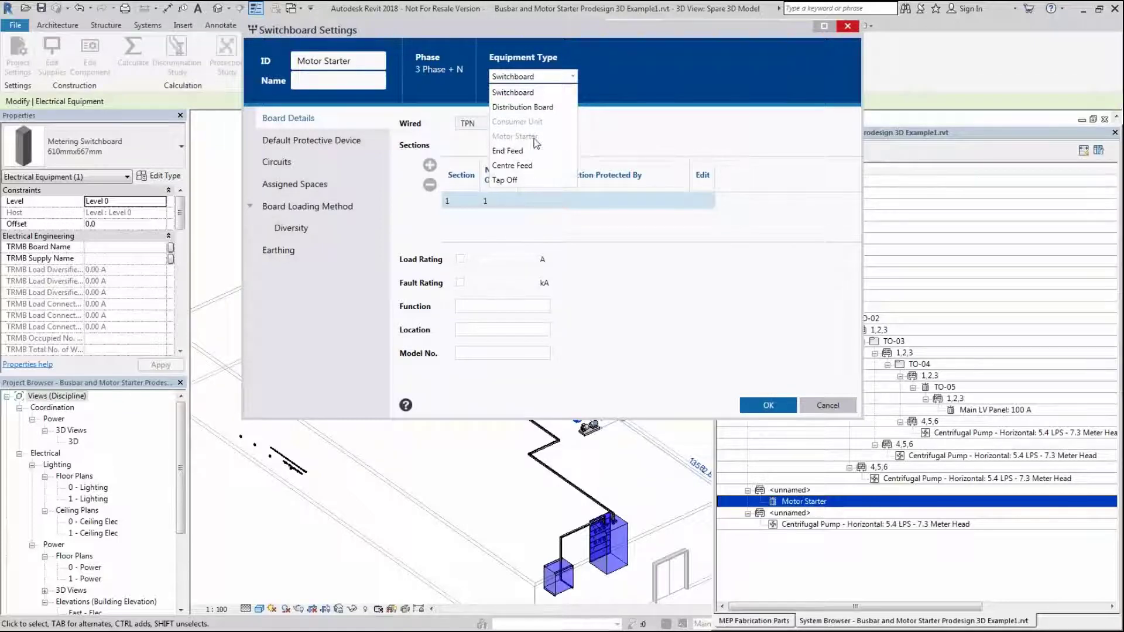
pyautogui.click(767, 408)
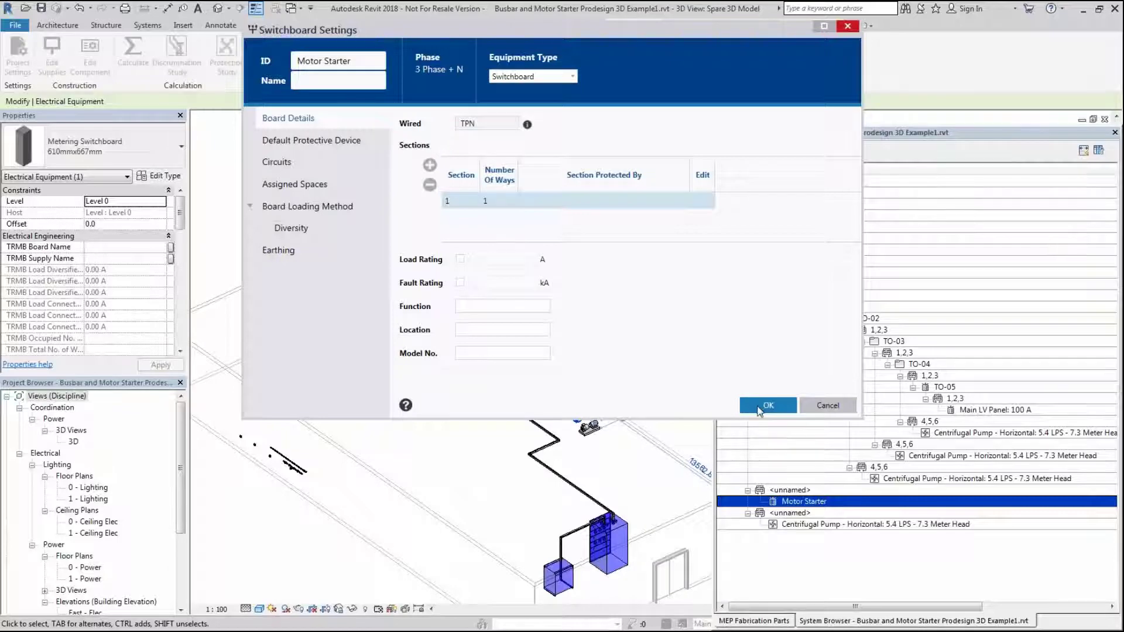
pyautogui.click(768, 407)
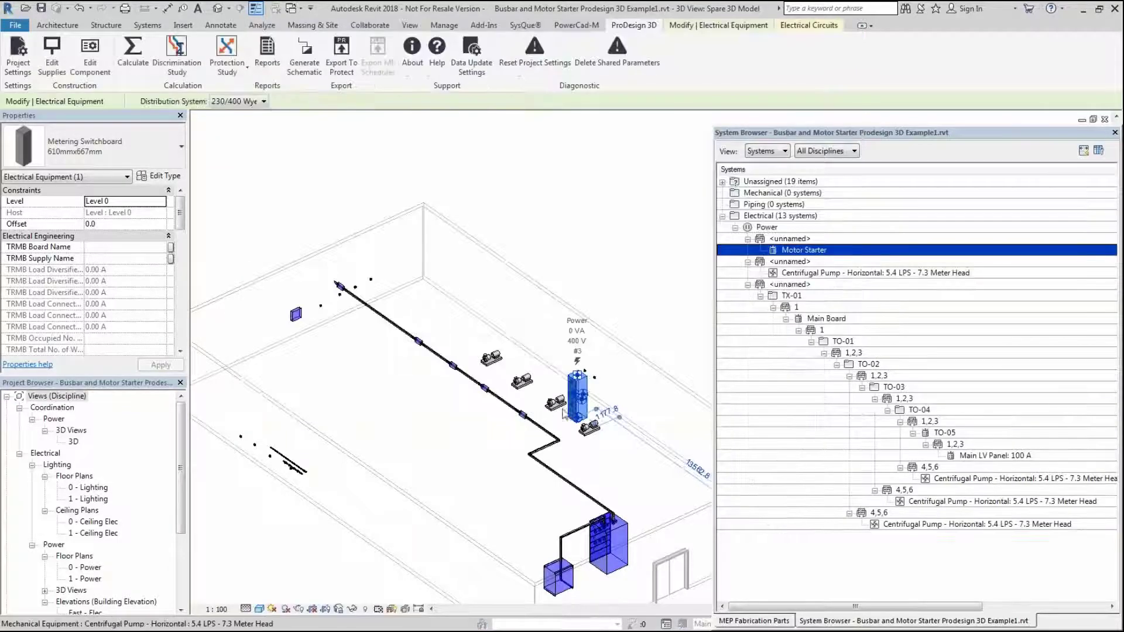
# - Feed the Motor Starter's supply circuit from tap-off TO-01
pyautogui.click(812, 27)
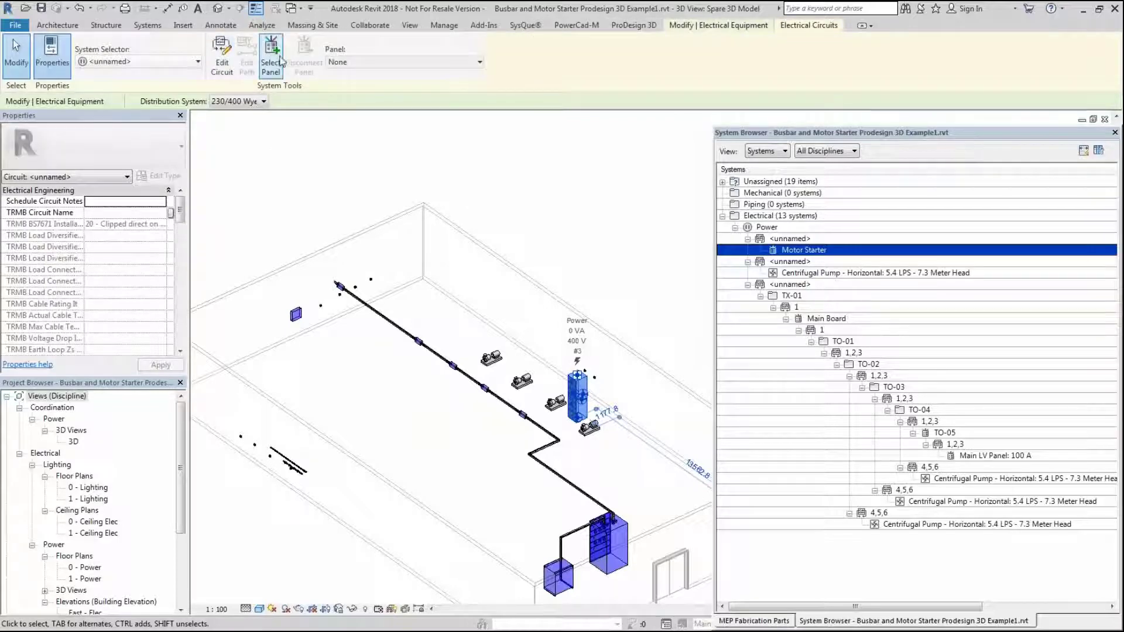
pyautogui.click(397, 63)
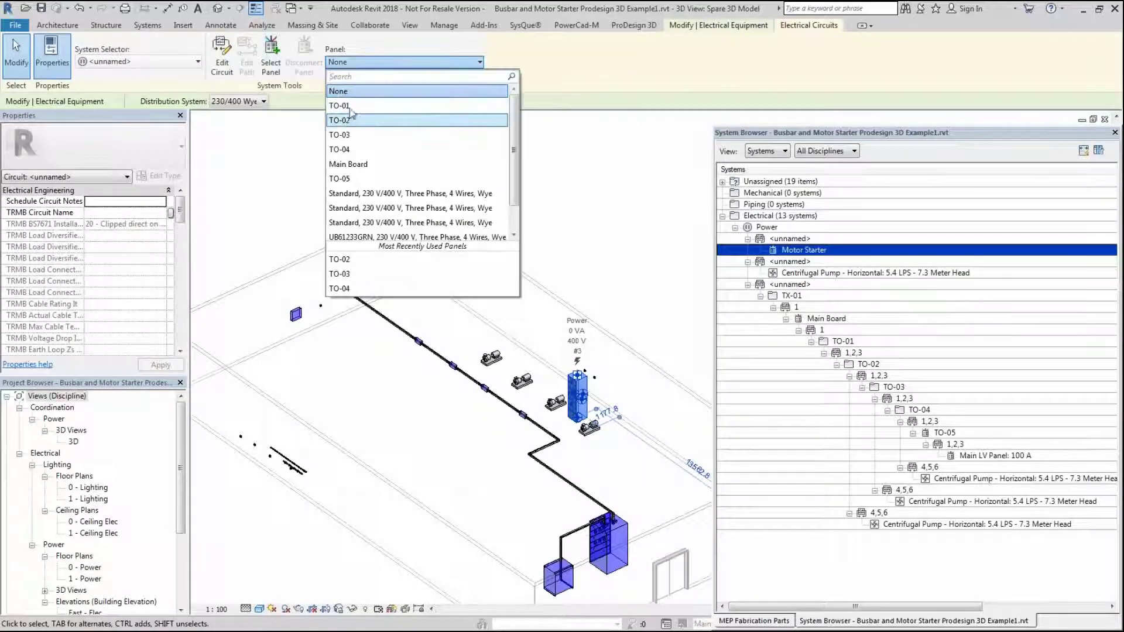
pyautogui.click(351, 117)
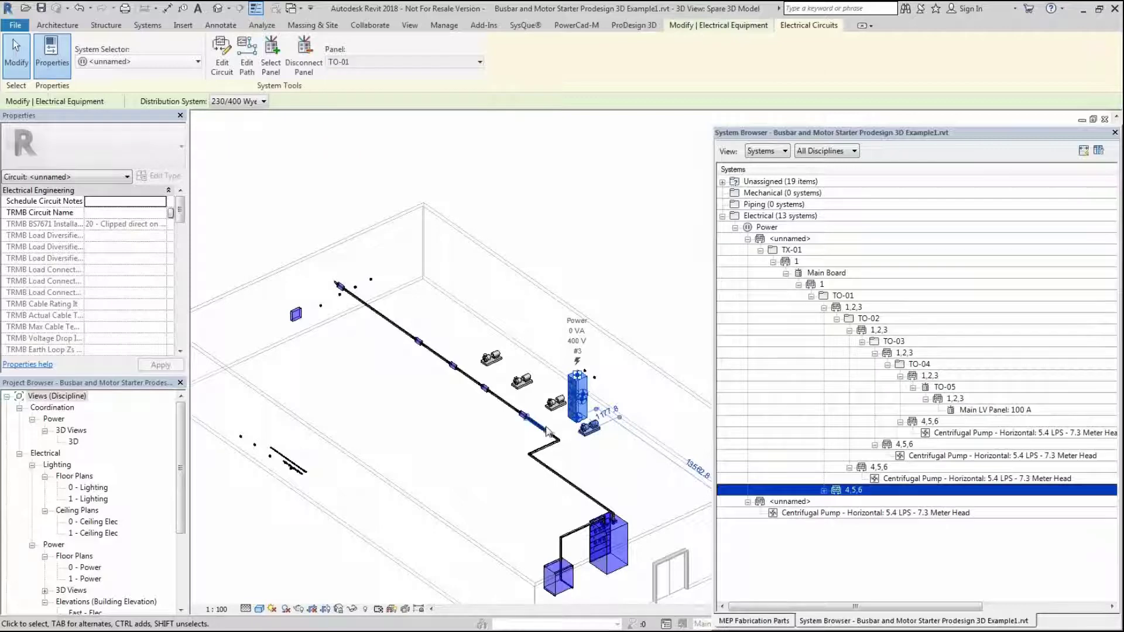
# - Assign the unconnected centrifugal pump's circuit to the Motor Starter panel
pyautogui.click(591, 426)
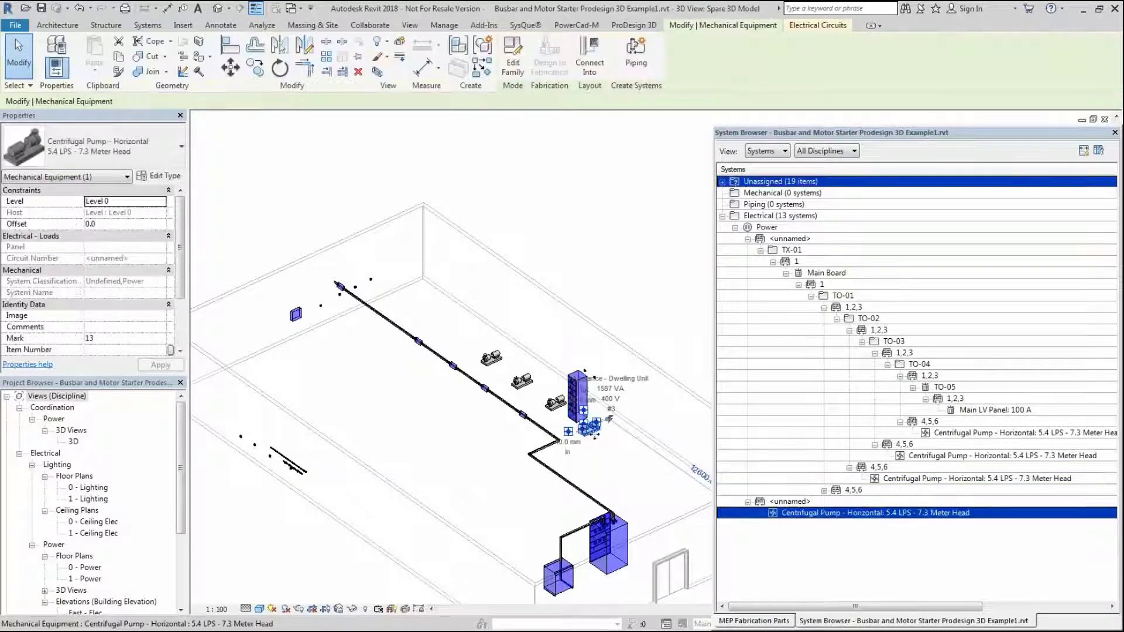
pyautogui.click(800, 29)
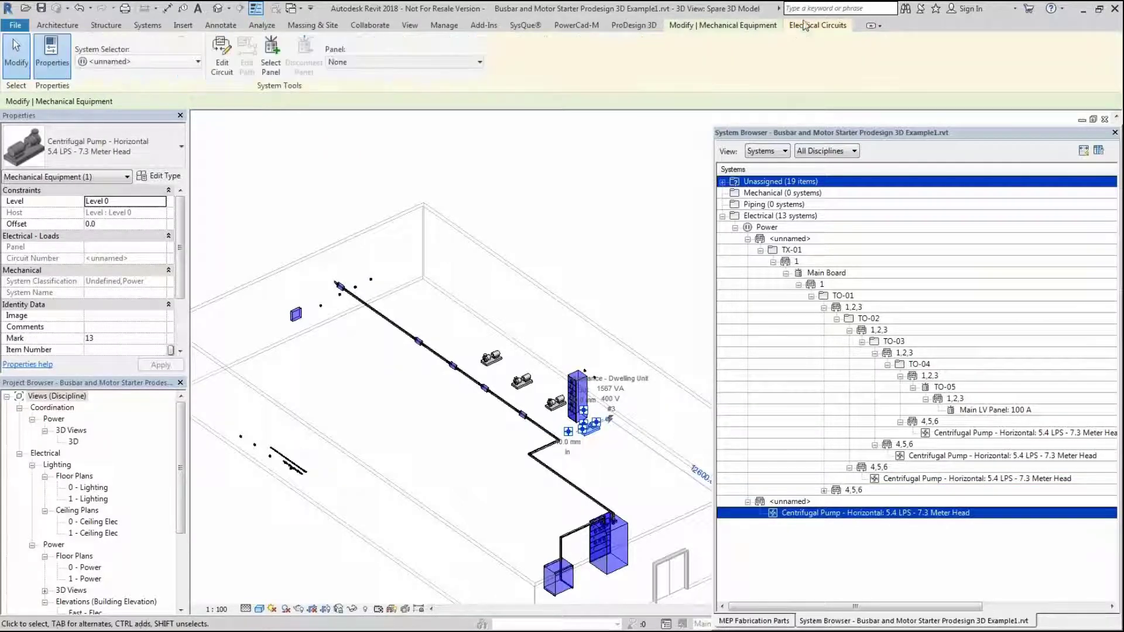
pyautogui.click(478, 63)
pyautogui.scroll(1, 418, 117)
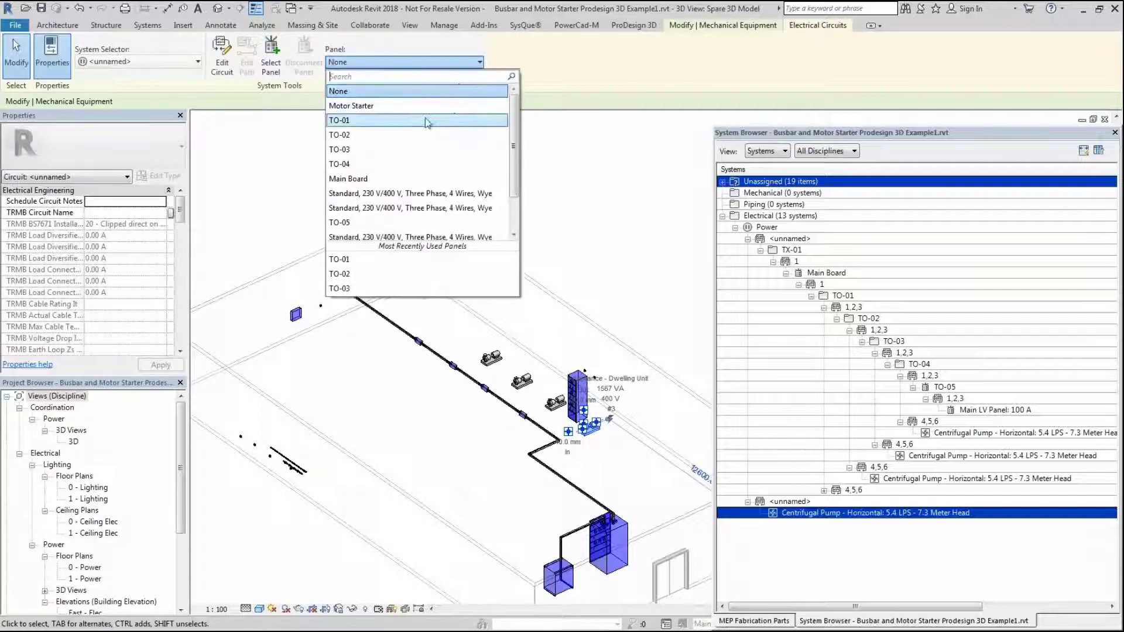
pyautogui.click(394, 105)
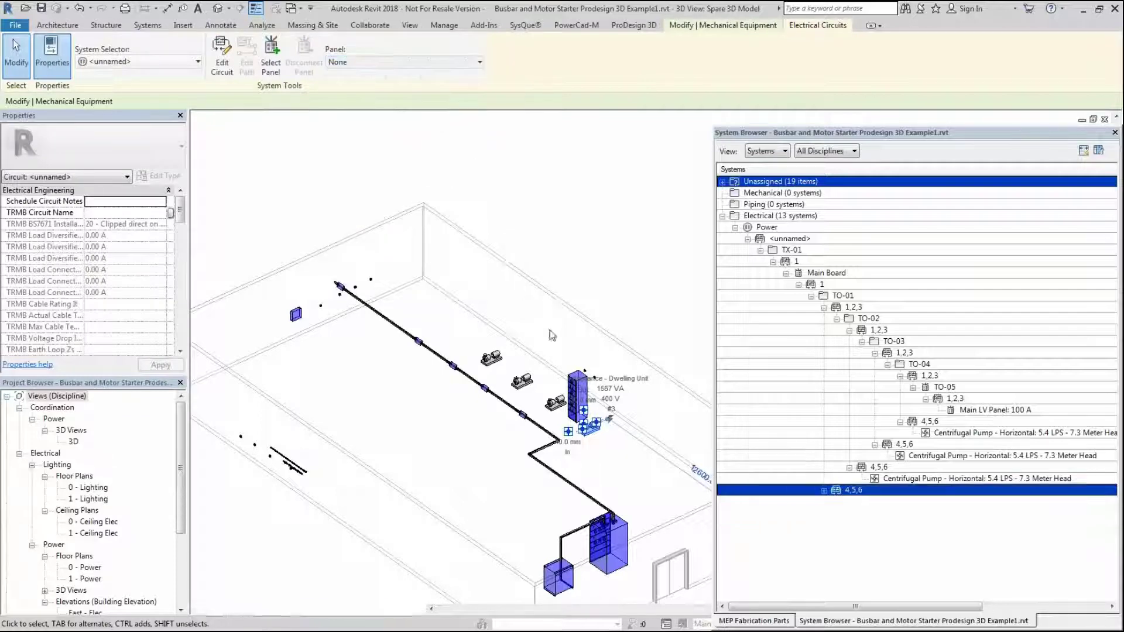
# - Expand circuit 4,5,6 > Motor Starter > 1,2,3 in System Browser and select the pump
pyautogui.click(824, 490)
pyautogui.click(836, 501)
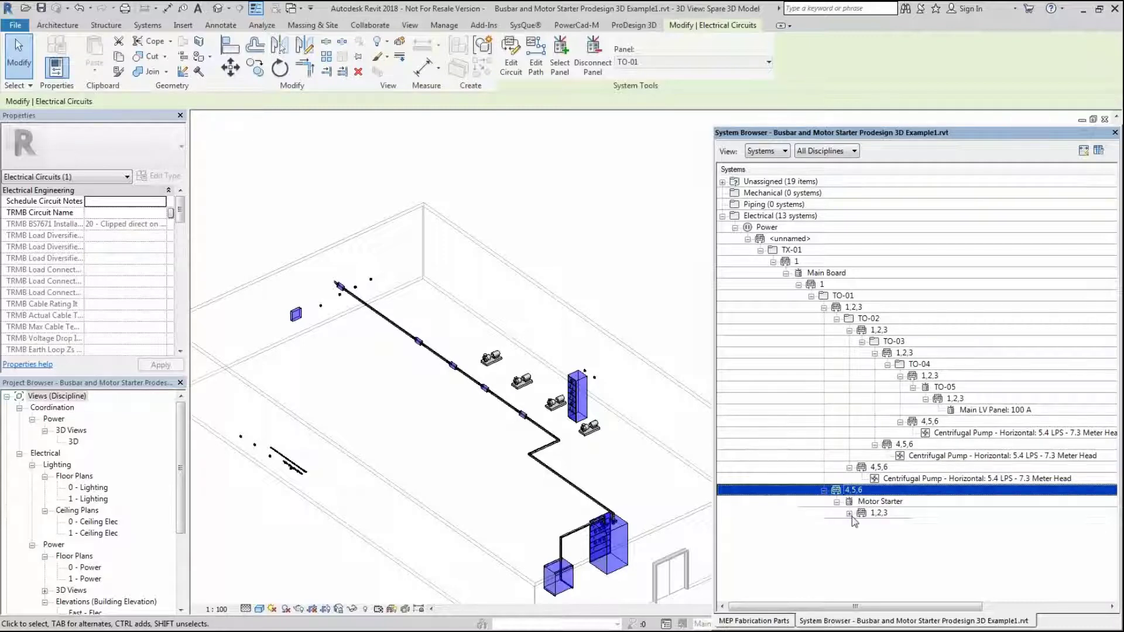
pyautogui.click(849, 513)
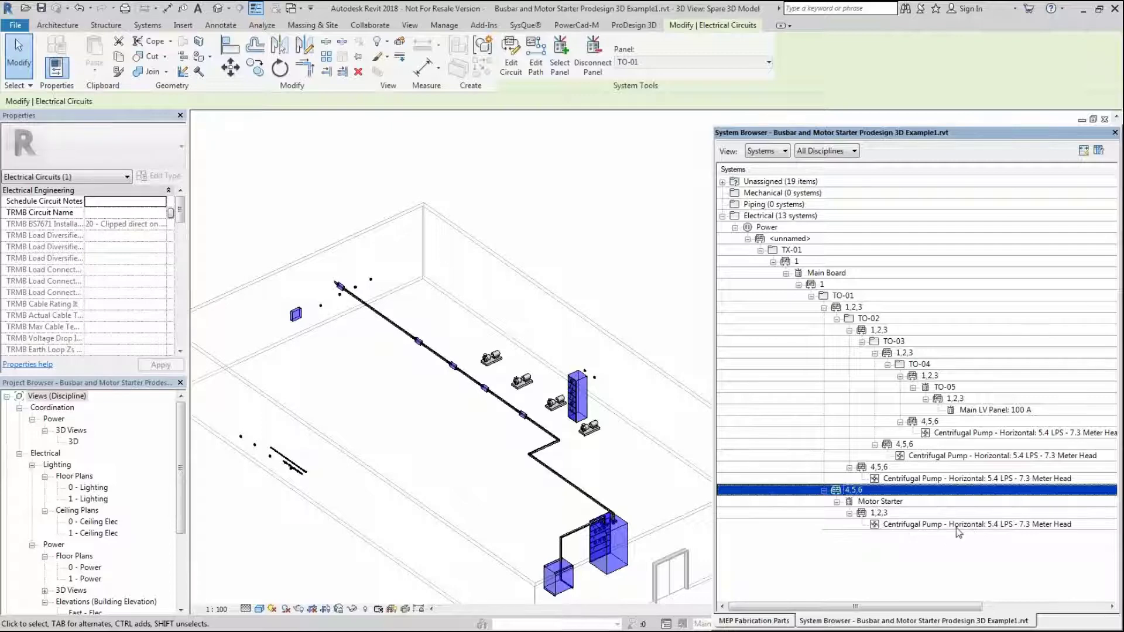
pyautogui.click(956, 527)
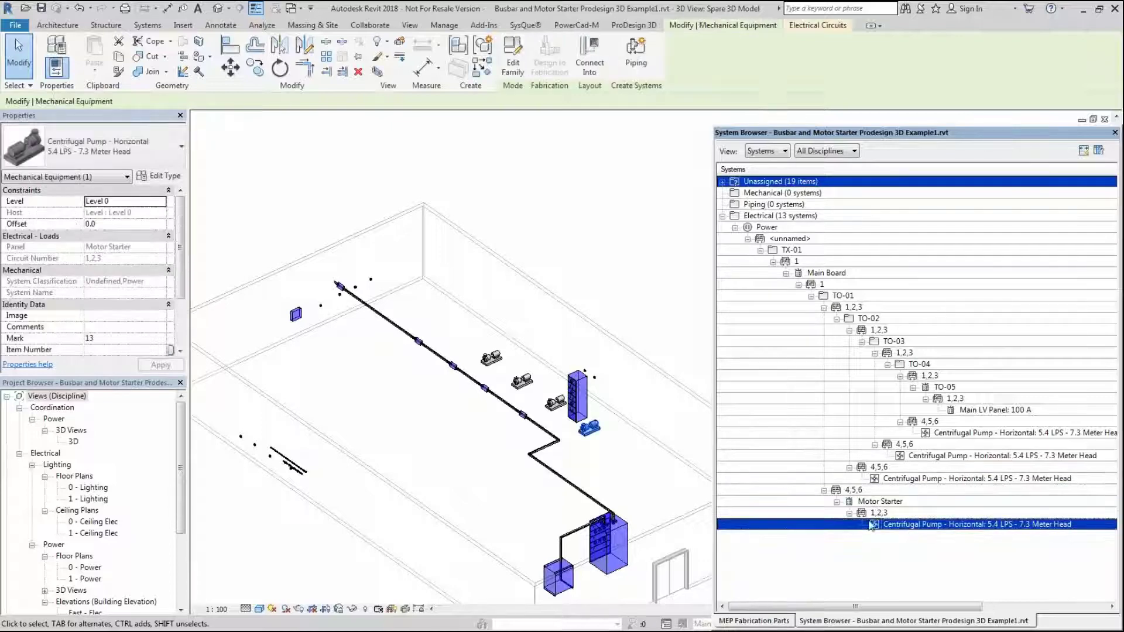
# - Set the starter cabinet's ProDesign 3D Equipment Type to Motor Starter
pyautogui.click(575, 401)
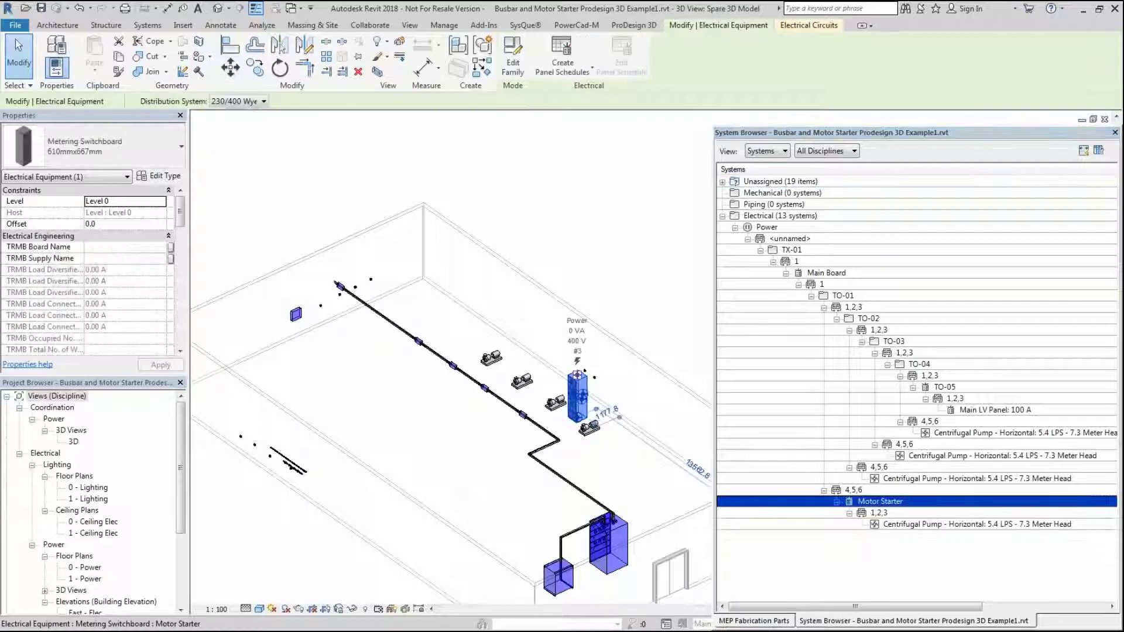
pyautogui.click(633, 25)
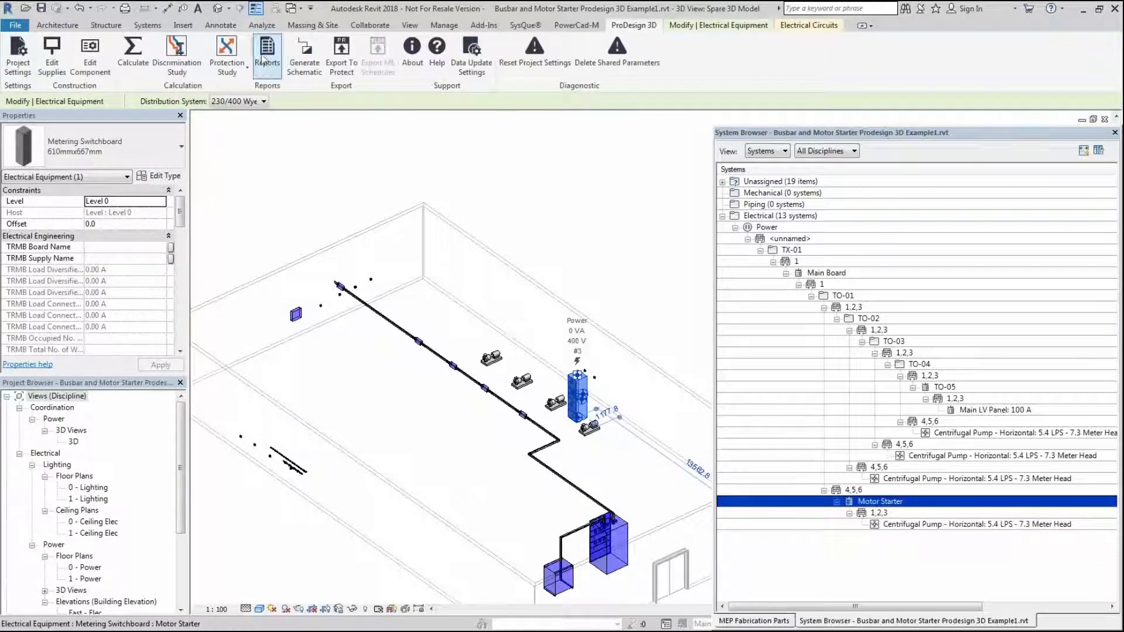
pyautogui.click(90, 56)
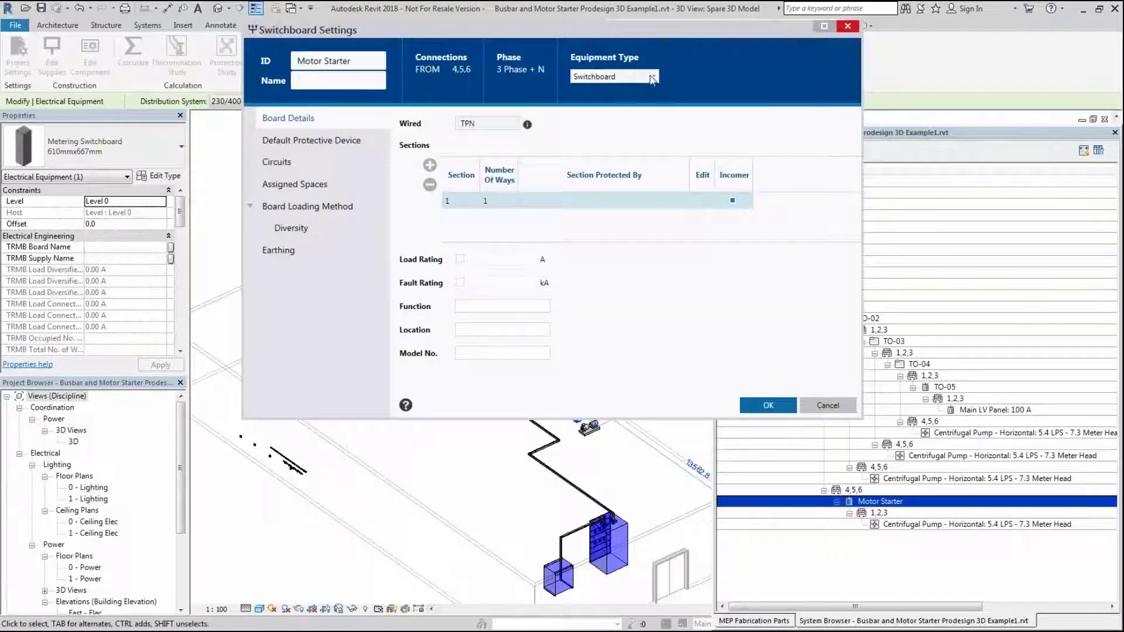
pyautogui.click(651, 79)
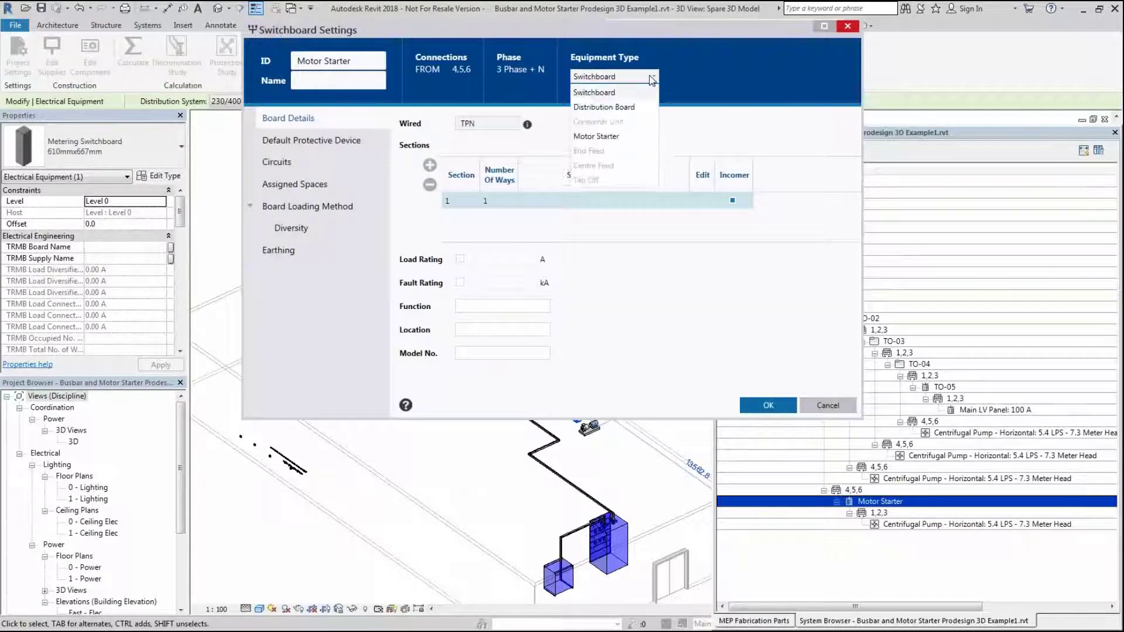
pyautogui.click(601, 139)
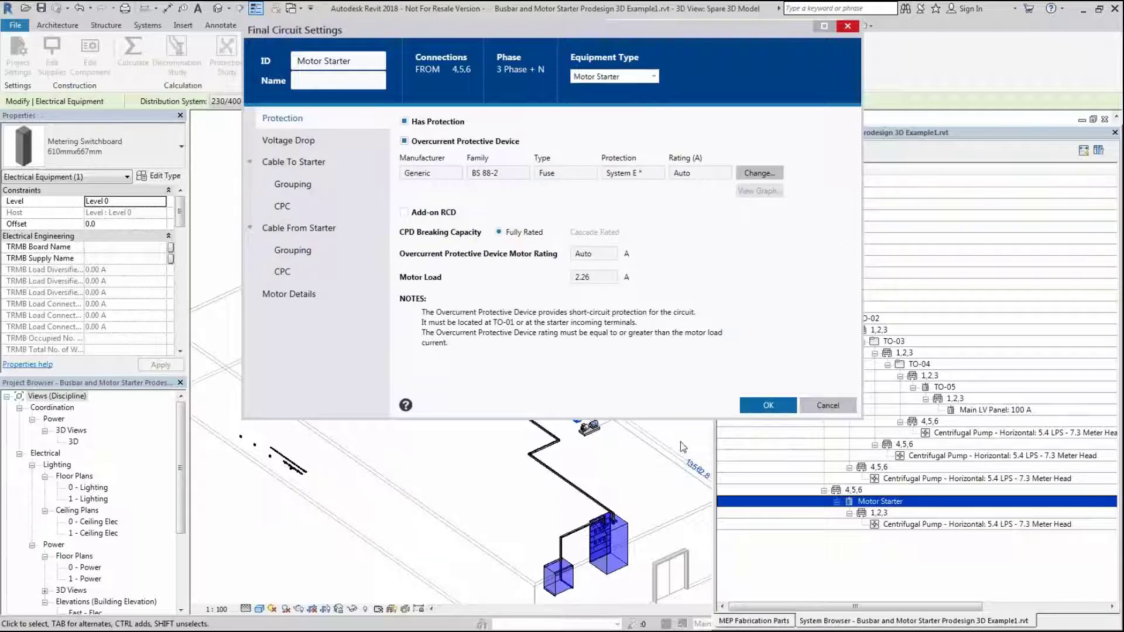
# - Review the Motor Details and both starter cable pages, then confirm the settings
pyautogui.click(281, 299)
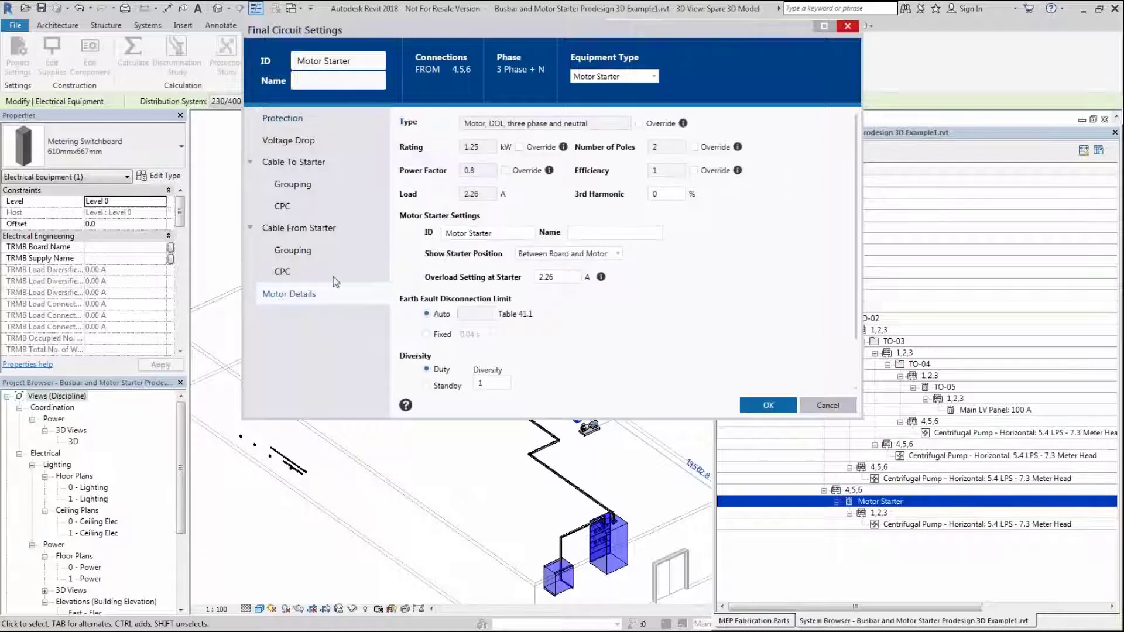
pyautogui.click(618, 256)
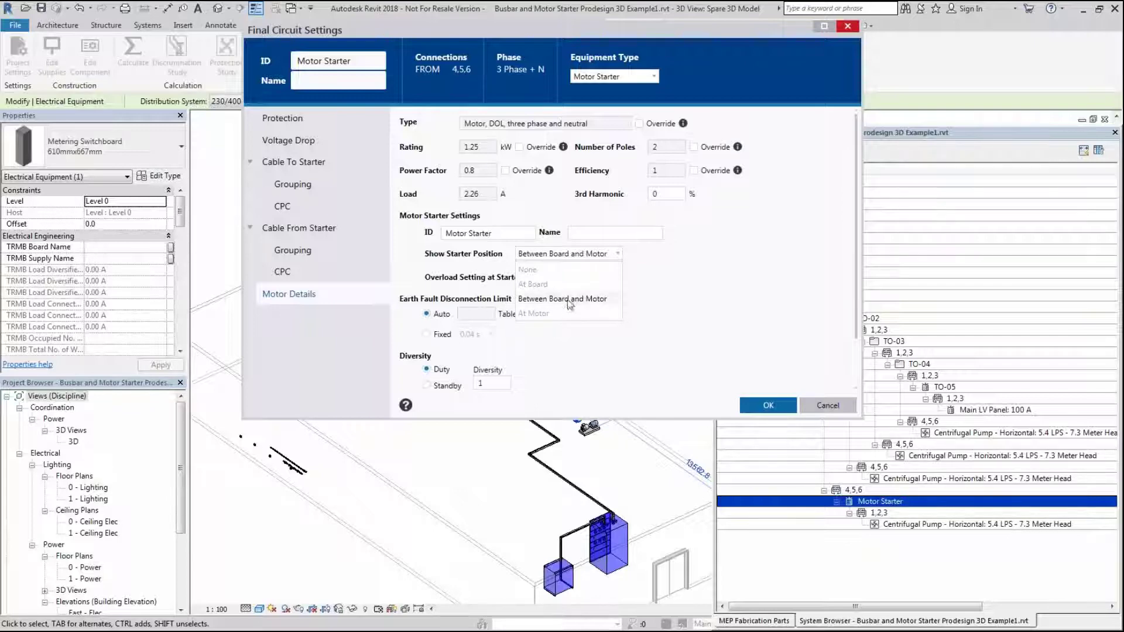
pyautogui.click(307, 233)
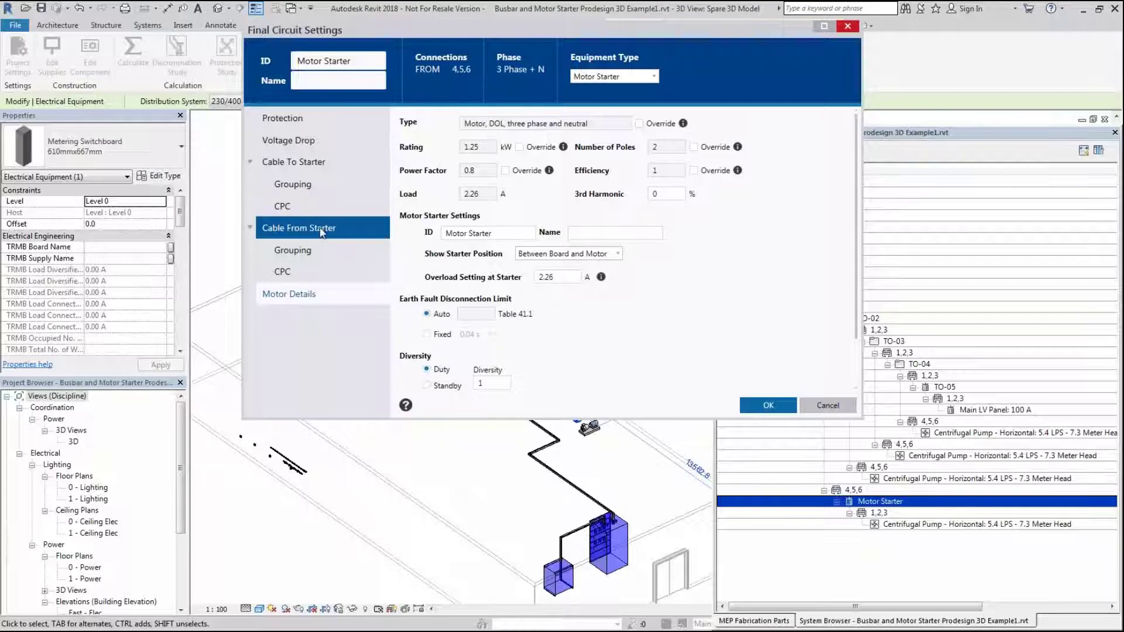
pyautogui.click(328, 163)
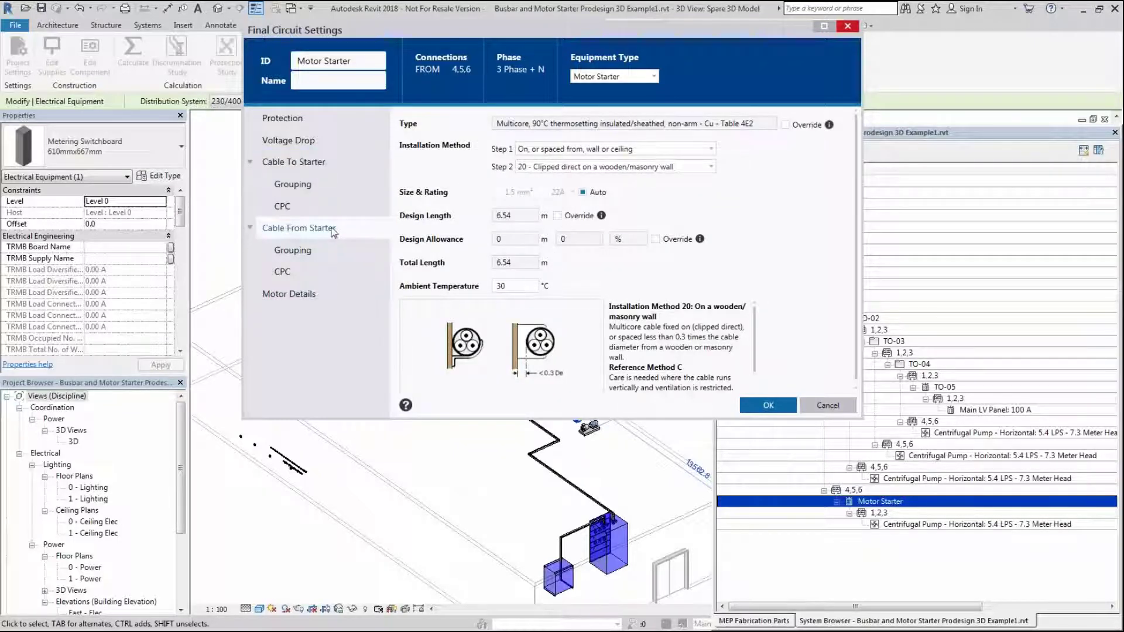
pyautogui.click(294, 162)
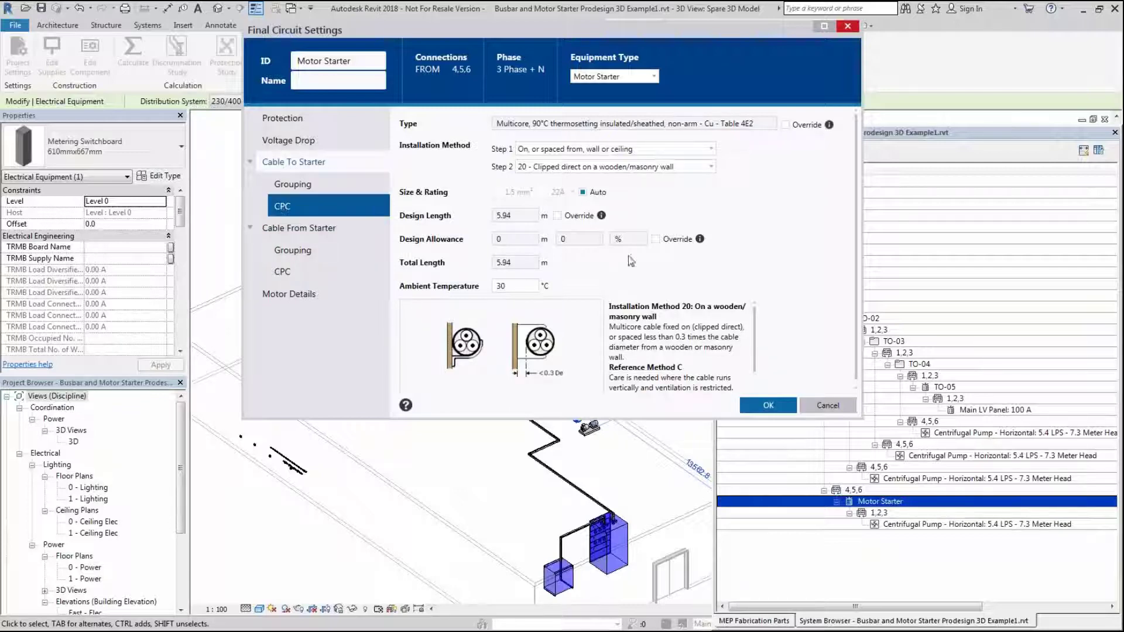
pyautogui.click(768, 404)
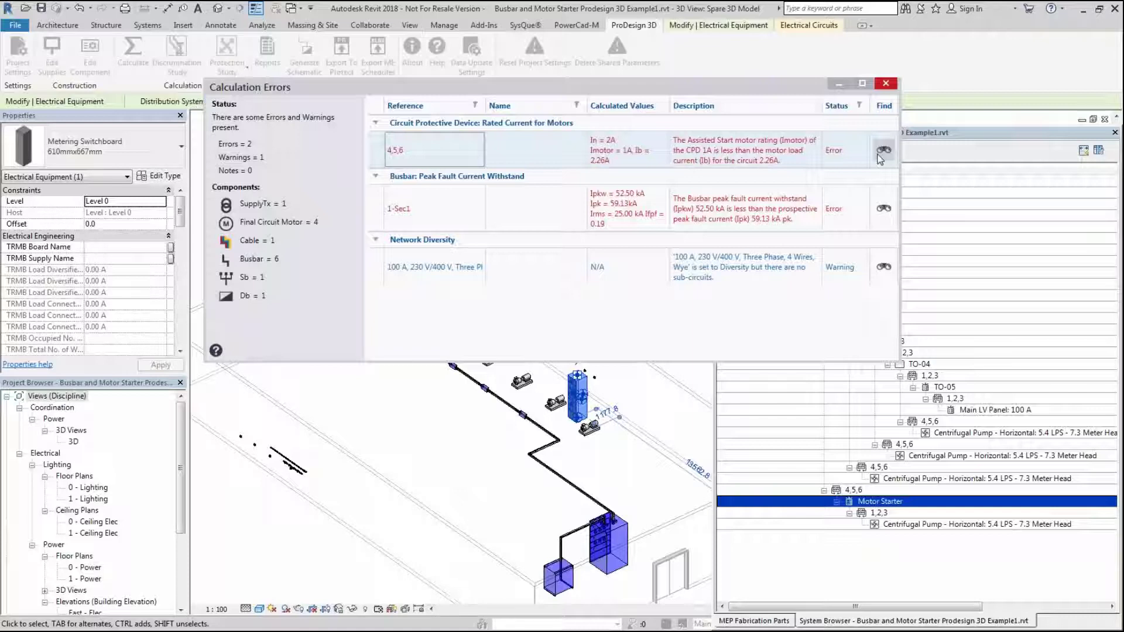
# - Close the calculation report listing 2 errors and 1 warning
pyautogui.click(885, 83)
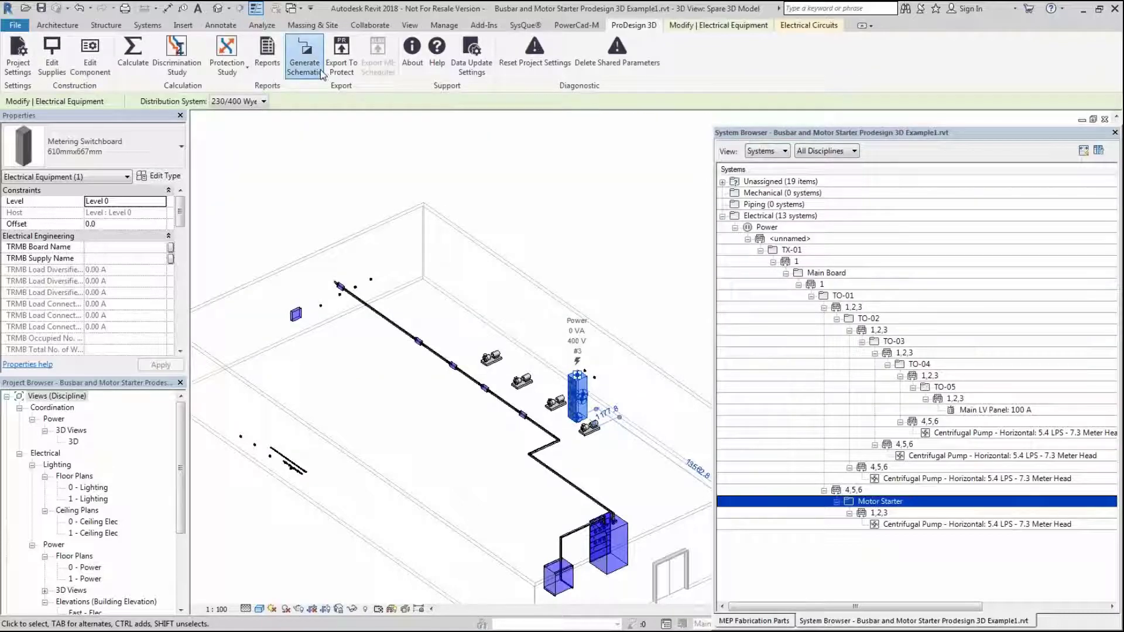
# - Generate the schematic, overwriting Busbar and Motor Starter Prodesign 3D Example1_Exported.p17x
pyautogui.click(320, 74)
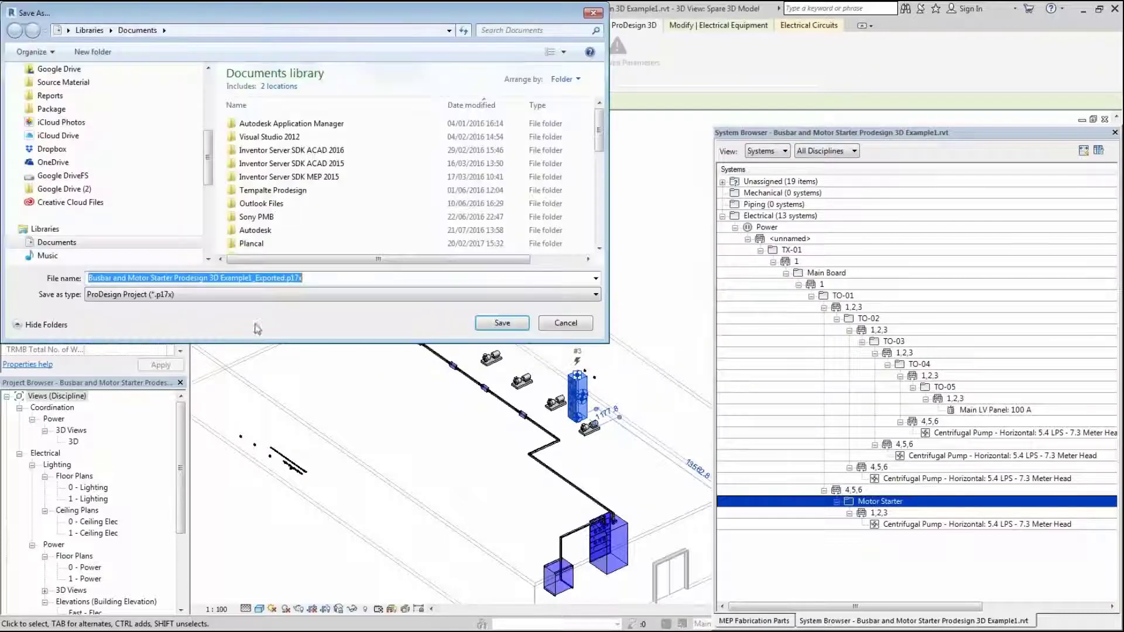
pyautogui.click(501, 325)
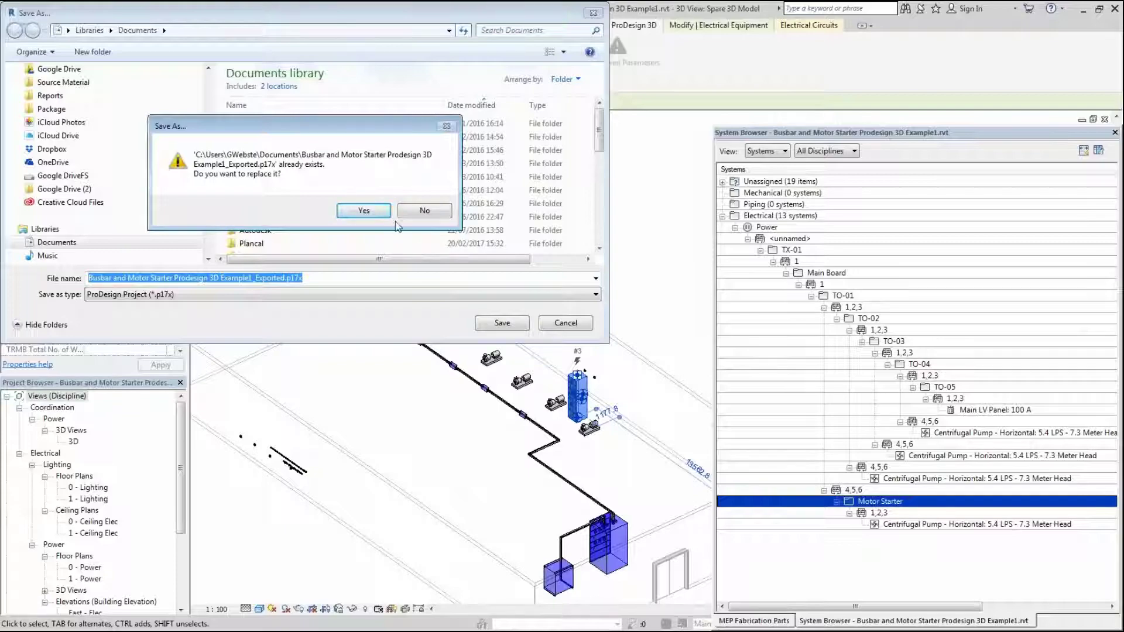
pyautogui.click(367, 212)
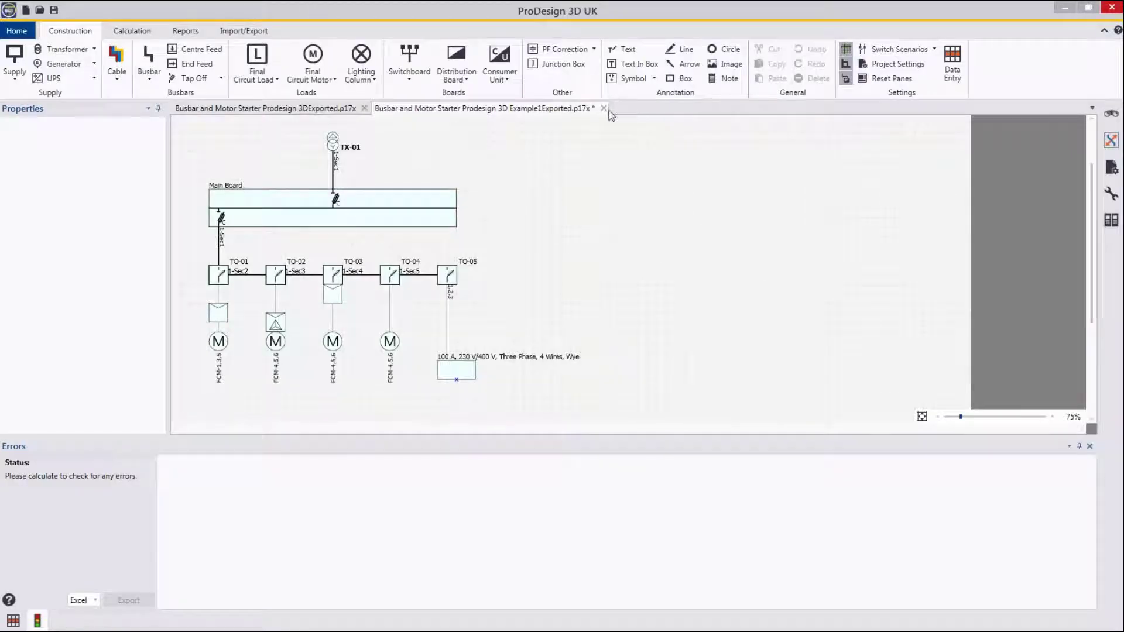
# - Close the old Example1 schematic without saving and open Example1_Exported.p17x from Recent
pyautogui.click(604, 109)
pyautogui.click(597, 342)
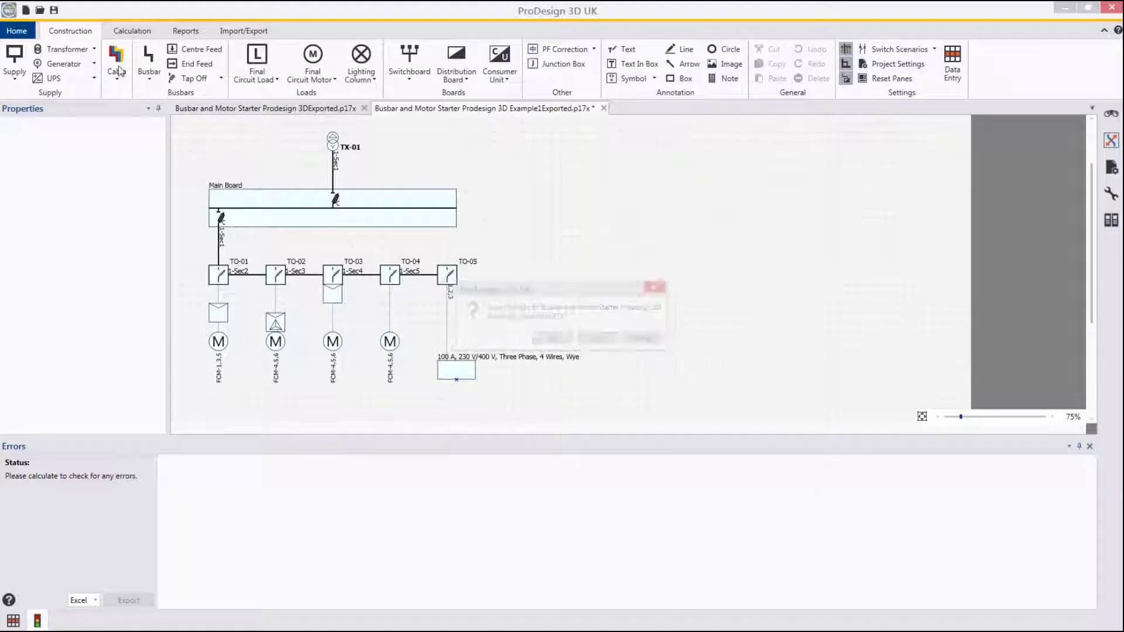
pyautogui.click(32, 30)
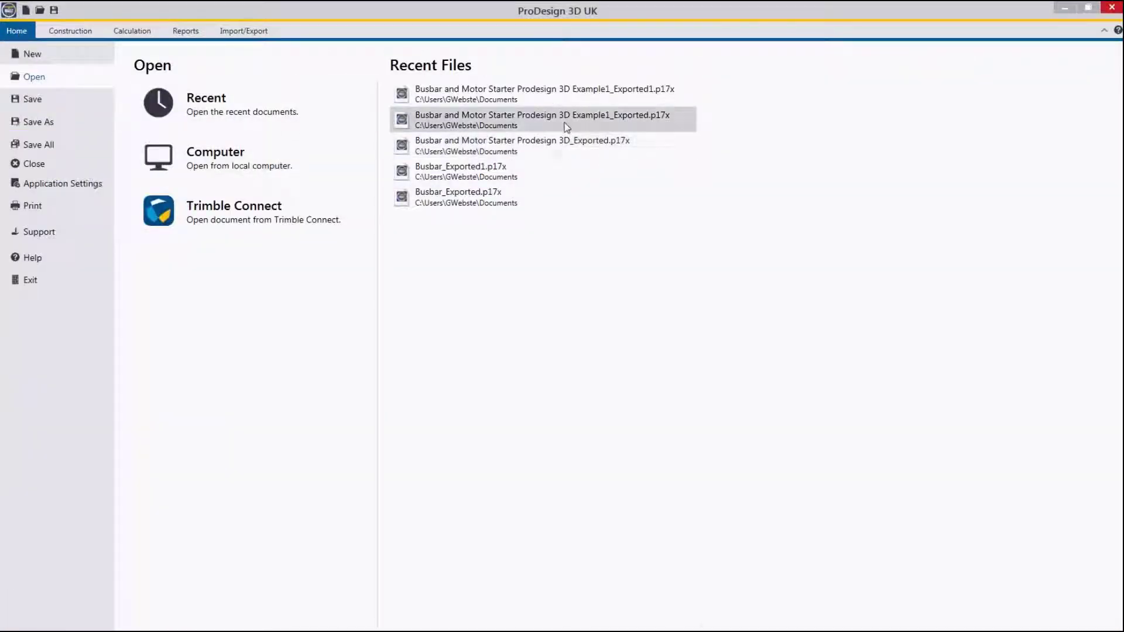
pyautogui.click(597, 130)
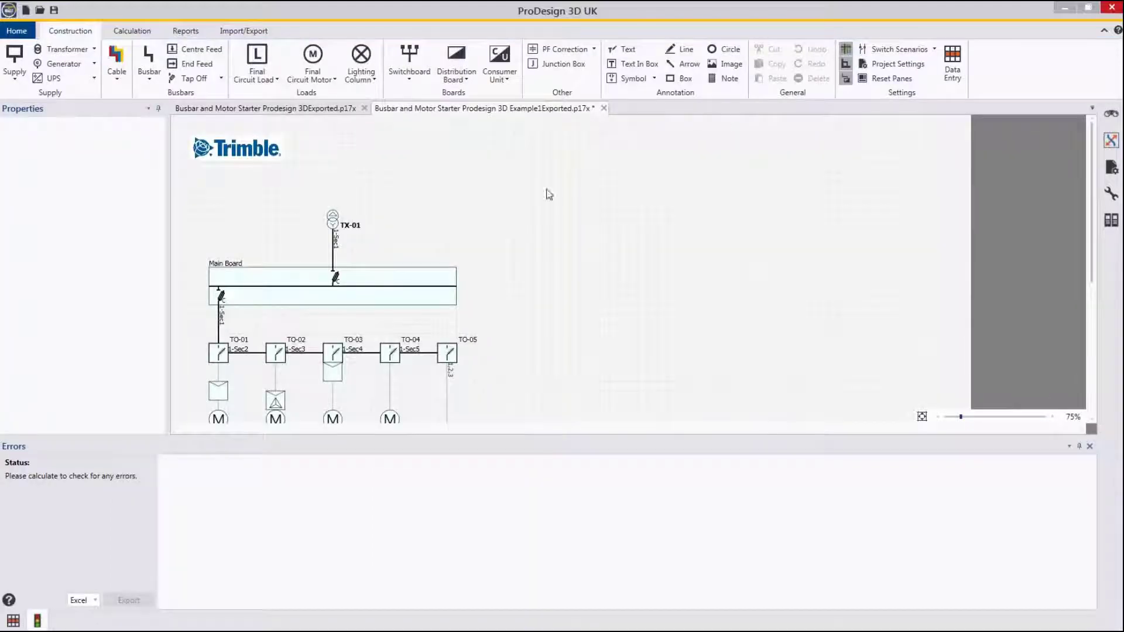
# - Calculate the exported schematic with F5
pyautogui.keyDown('ctrl'); pyautogui.scroll(-2, 550, 363); pyautogui.keyUp('ctrl')
pyautogui.keyDown('ctrl'); pyautogui.scroll(1, 292, 351); pyautogui.keyUp('ctrl')
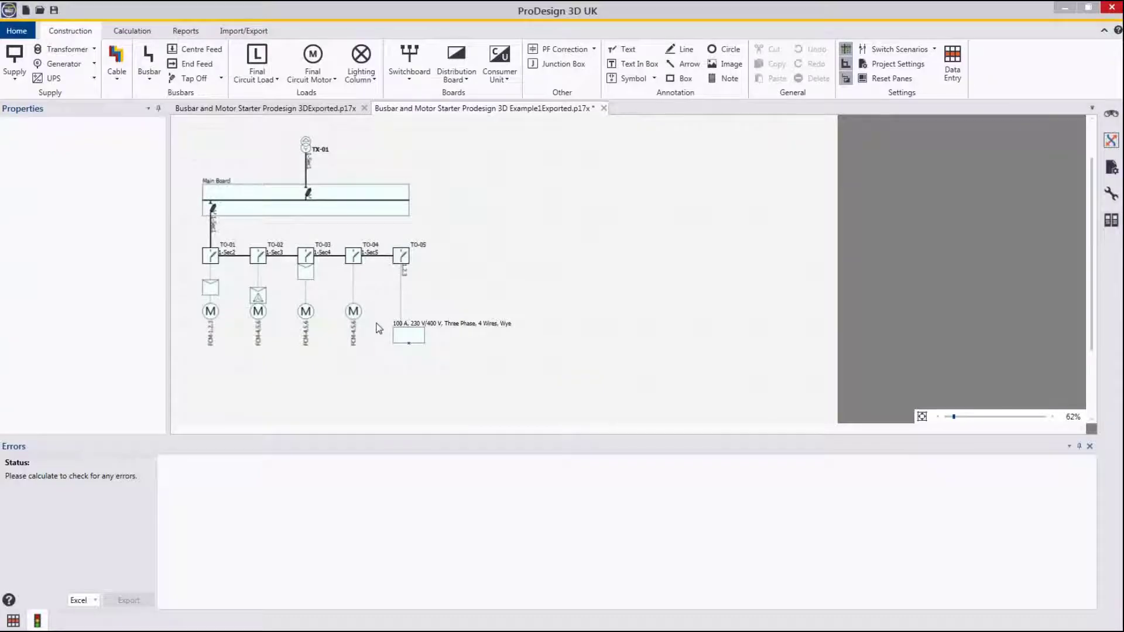
pyautogui.press('F5')
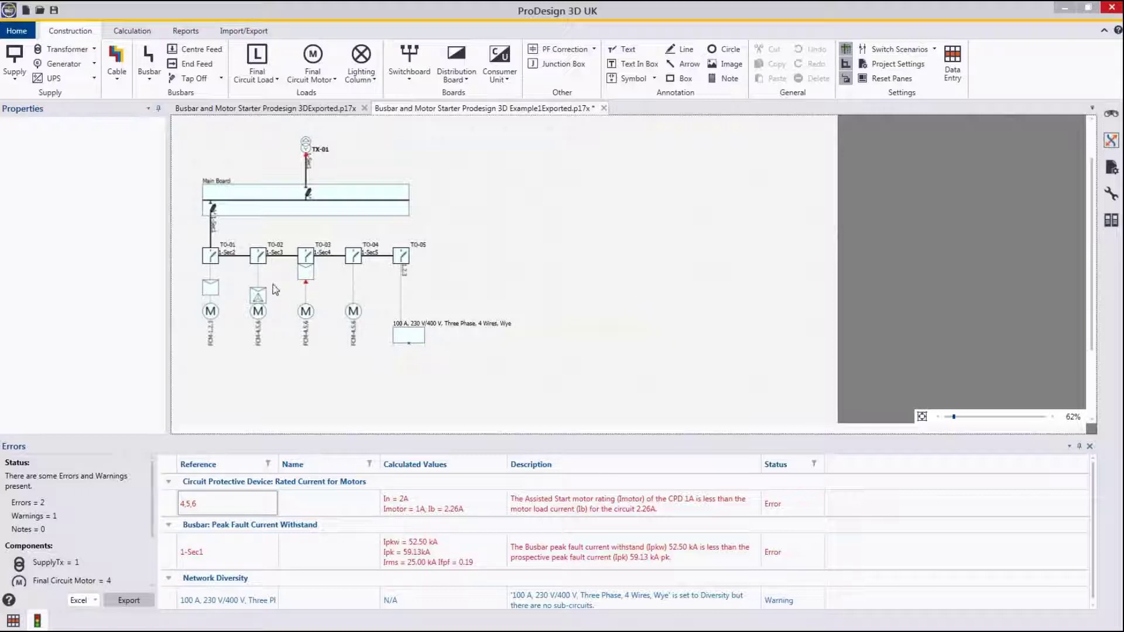
# - Exit ProDesign 3D UK, declining to save the schematic changes
pyautogui.click(1114, 8)
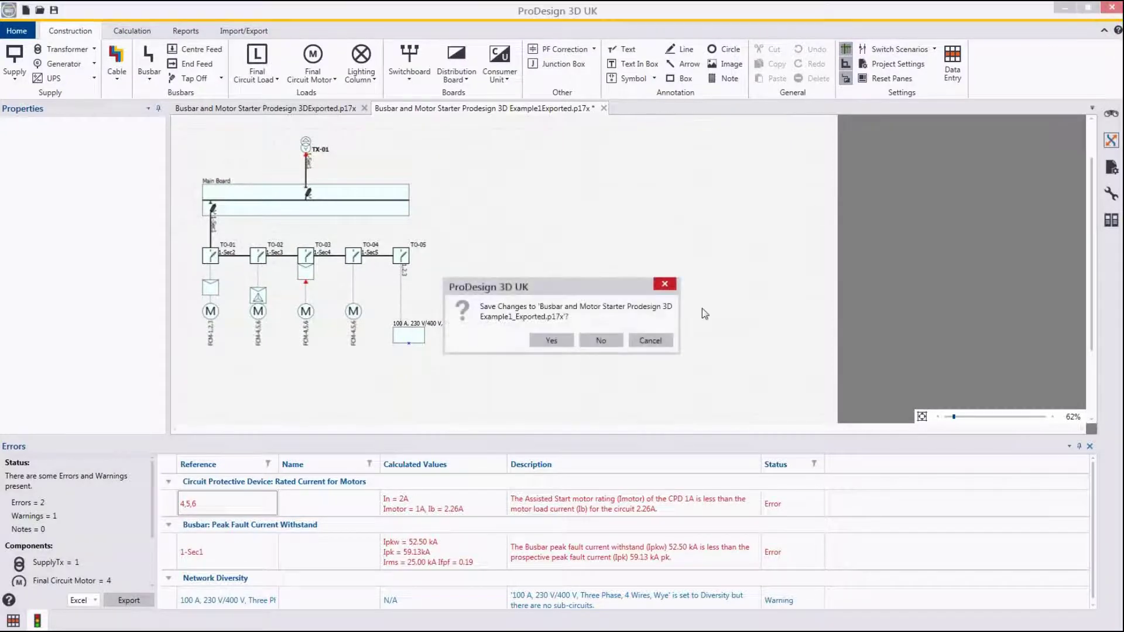
pyautogui.click(603, 340)
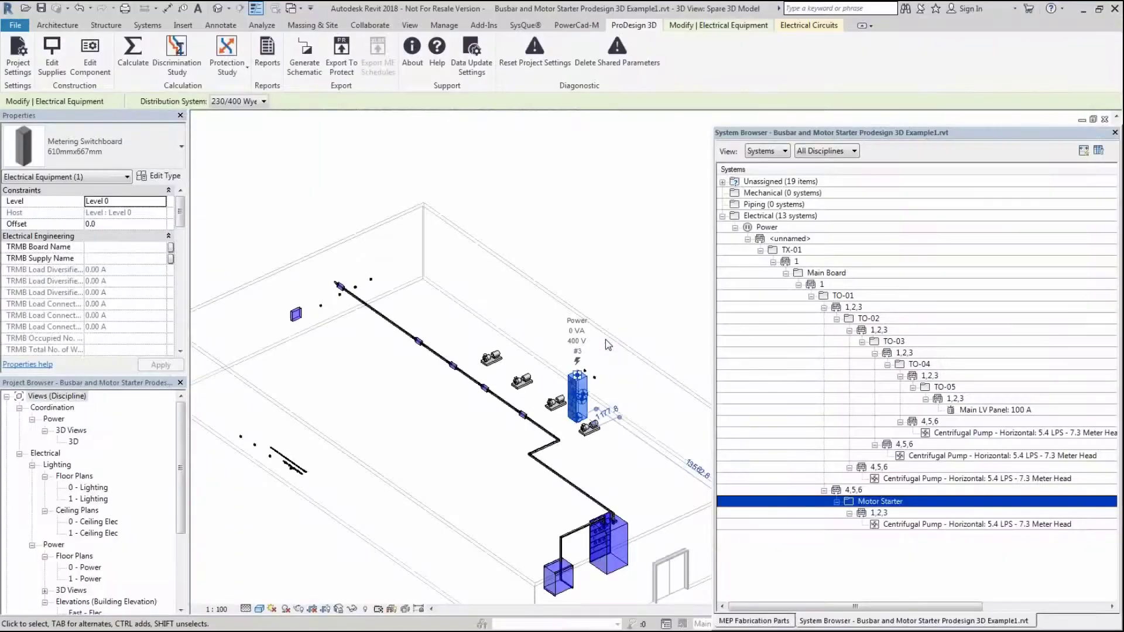